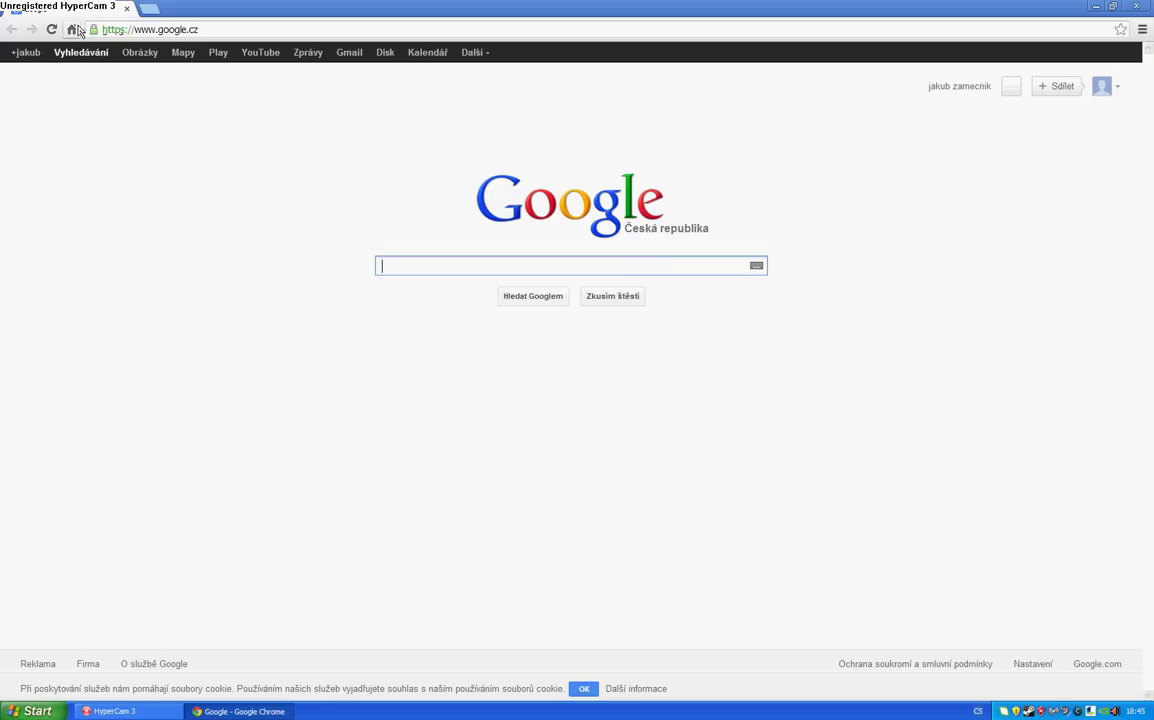
Search Seznam.cz for "gta.cz auta" and go to the GTA.cz San Andreas site.
click(72, 31)
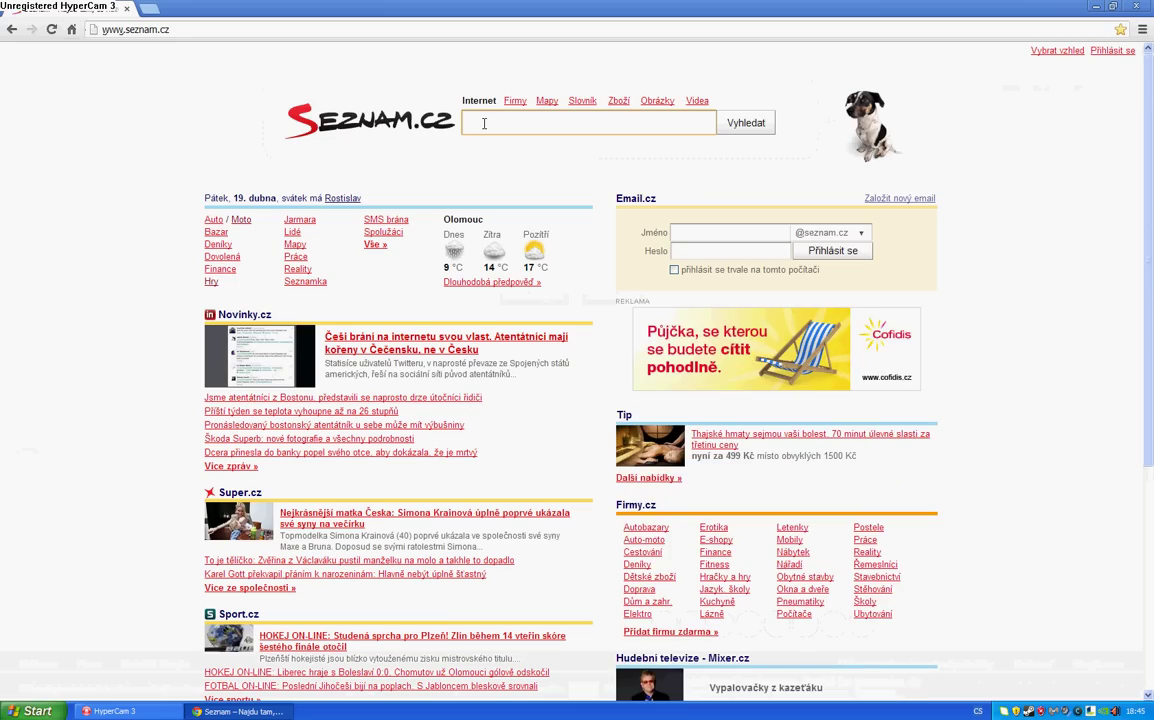
text(gta.cz)
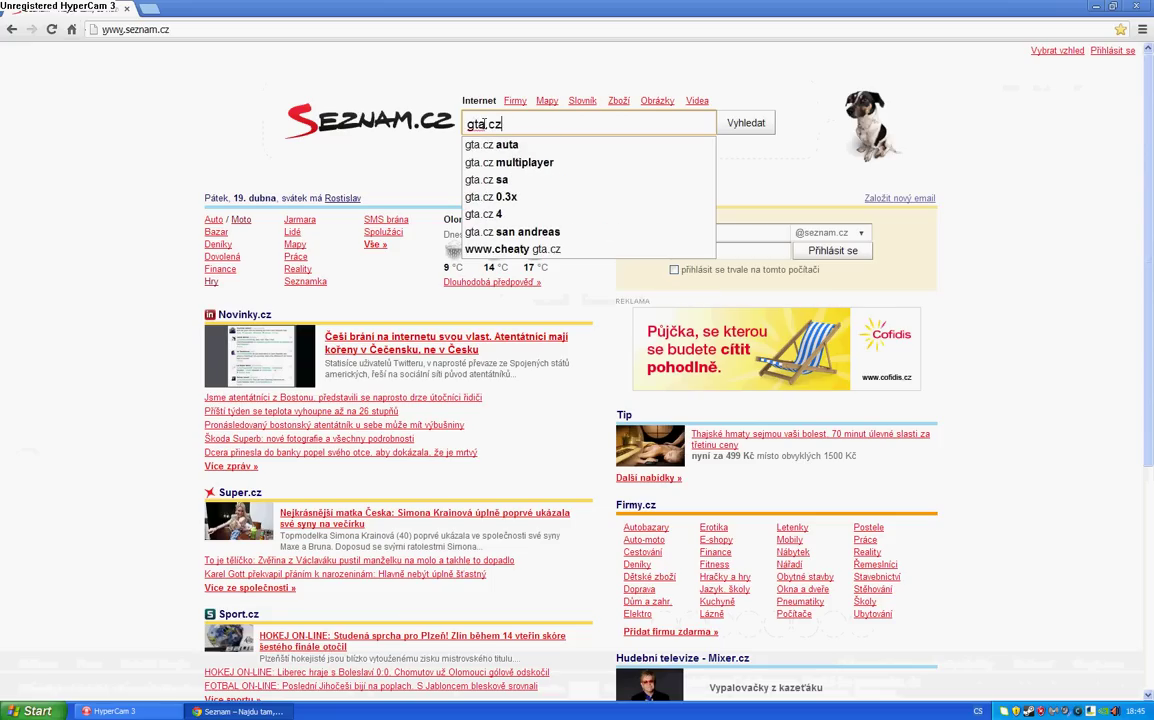
key(Down)
key(Return)
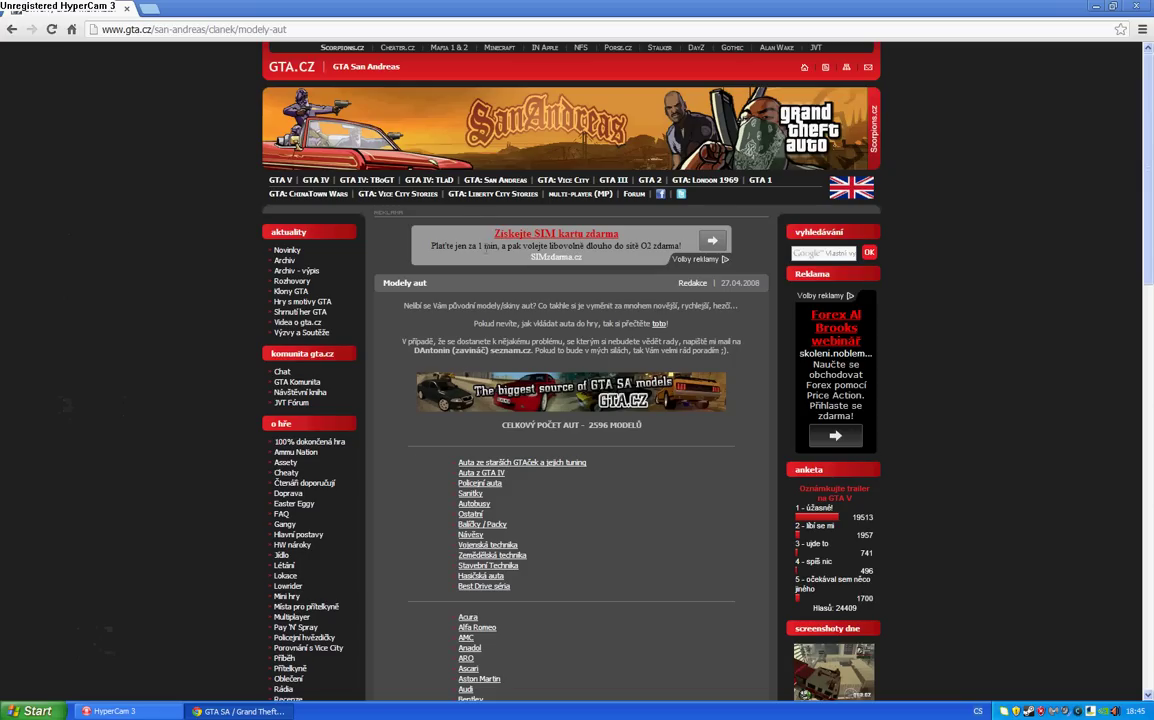
Go to the GTA San Andreas section and open the programs download list on page 3, where IMG Tool 2.0 is offered.
click(485, 179)
scroll(425, 430, down, 6)
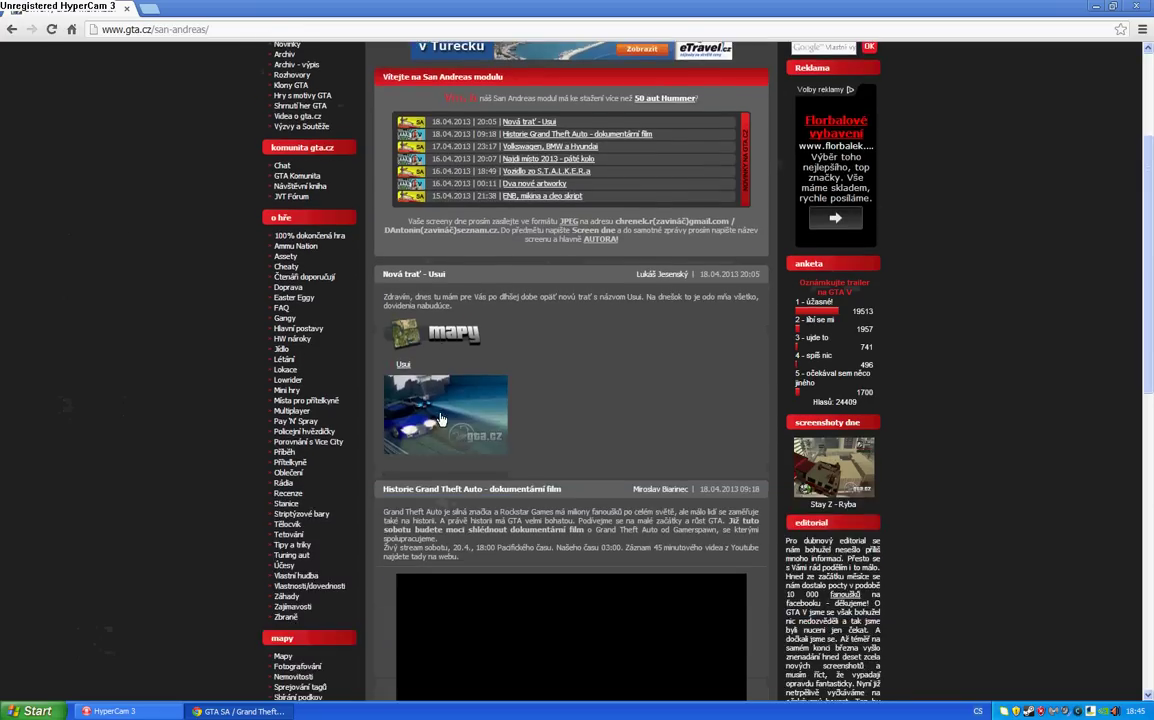
scroll(265, 505, down, 3)
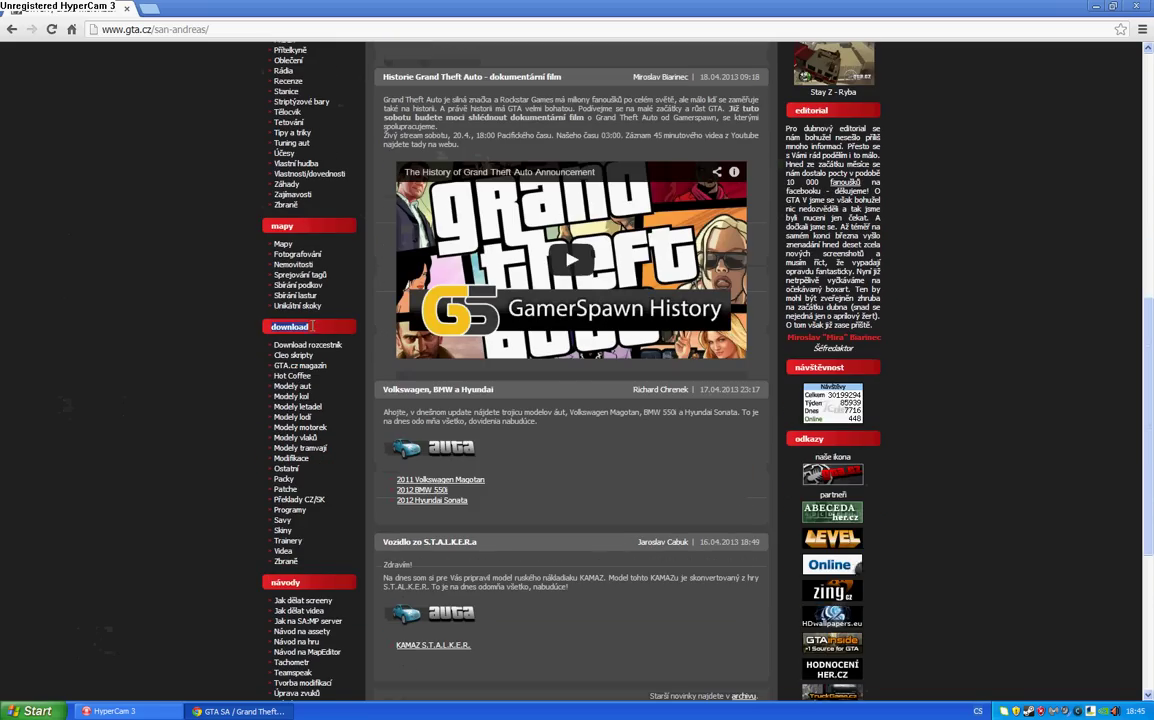
click(290, 509)
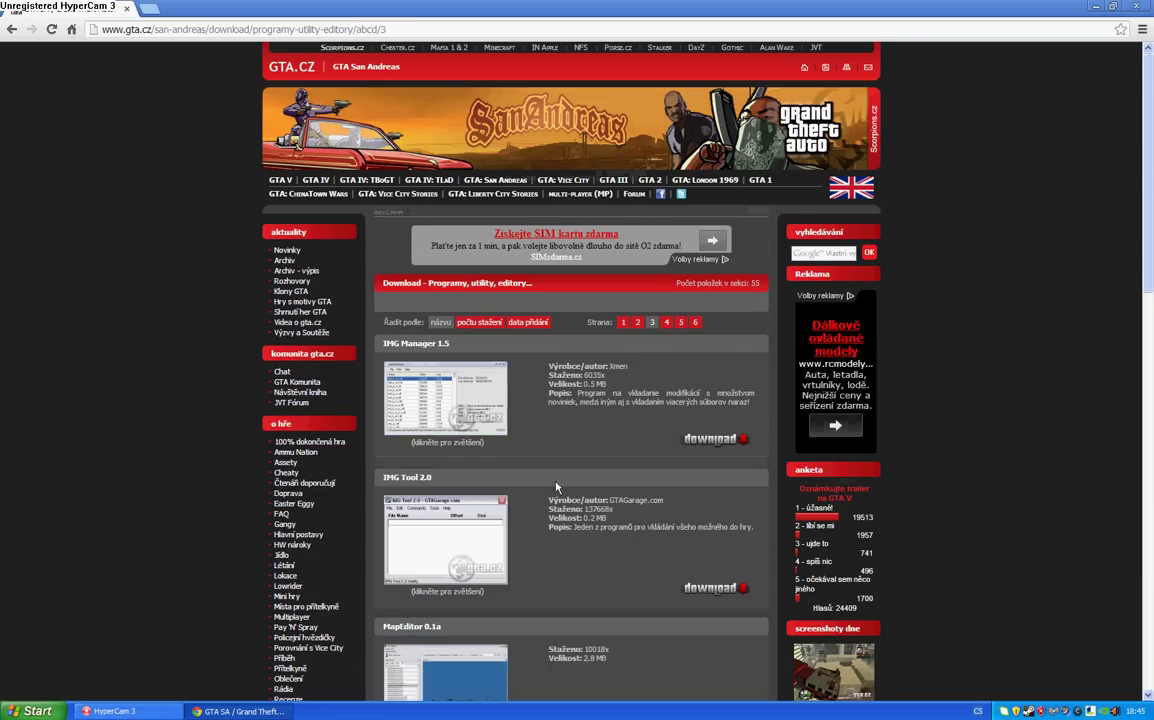
scroll(500, 433, down, 1)
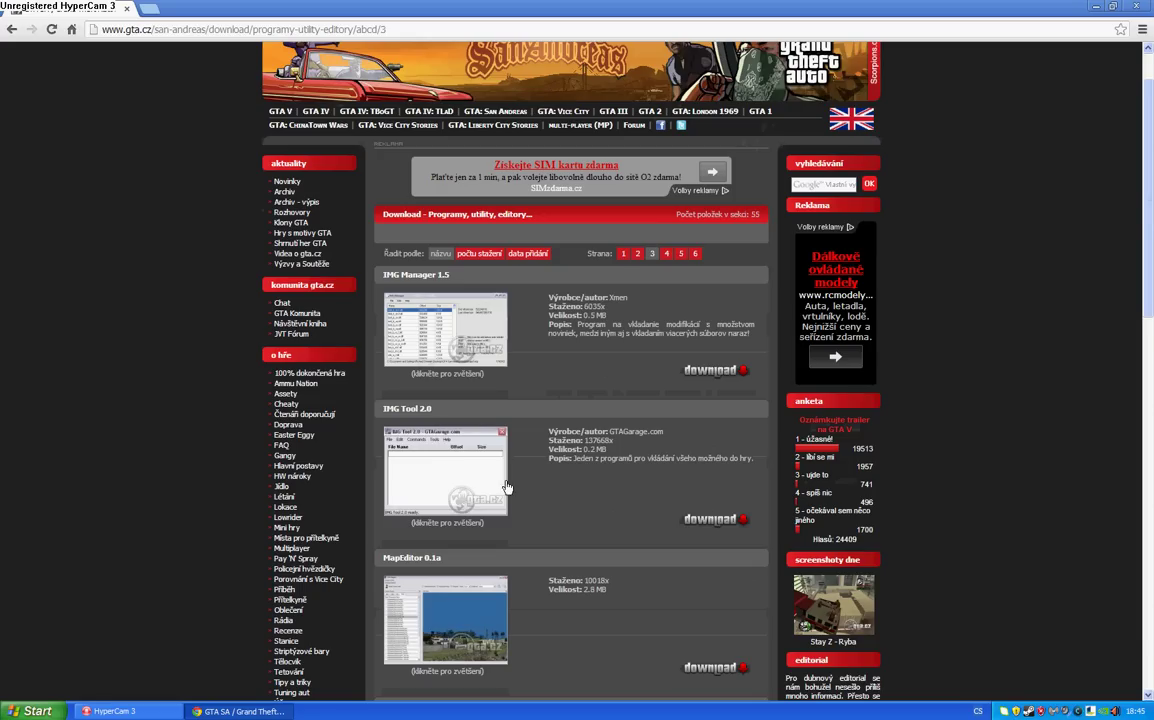
Download IMG Tool 2.0 and open the IMG_Tool.zip archive.
click(733, 530)
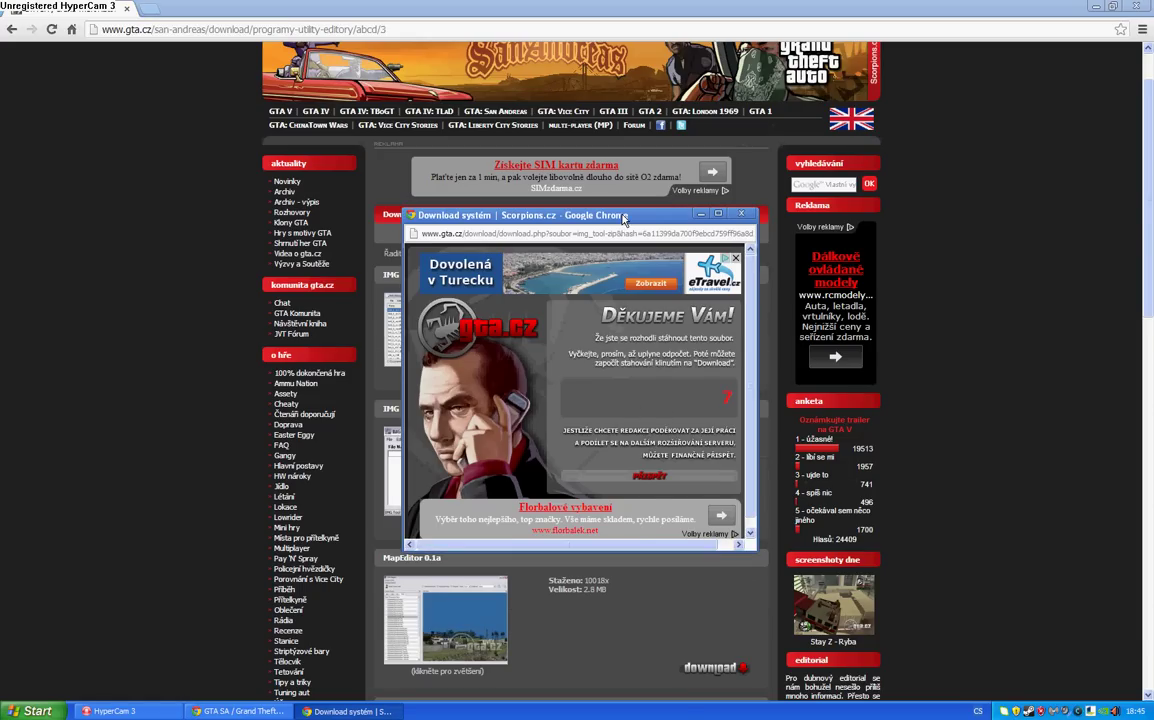
drag(623, 219, 997, 213)
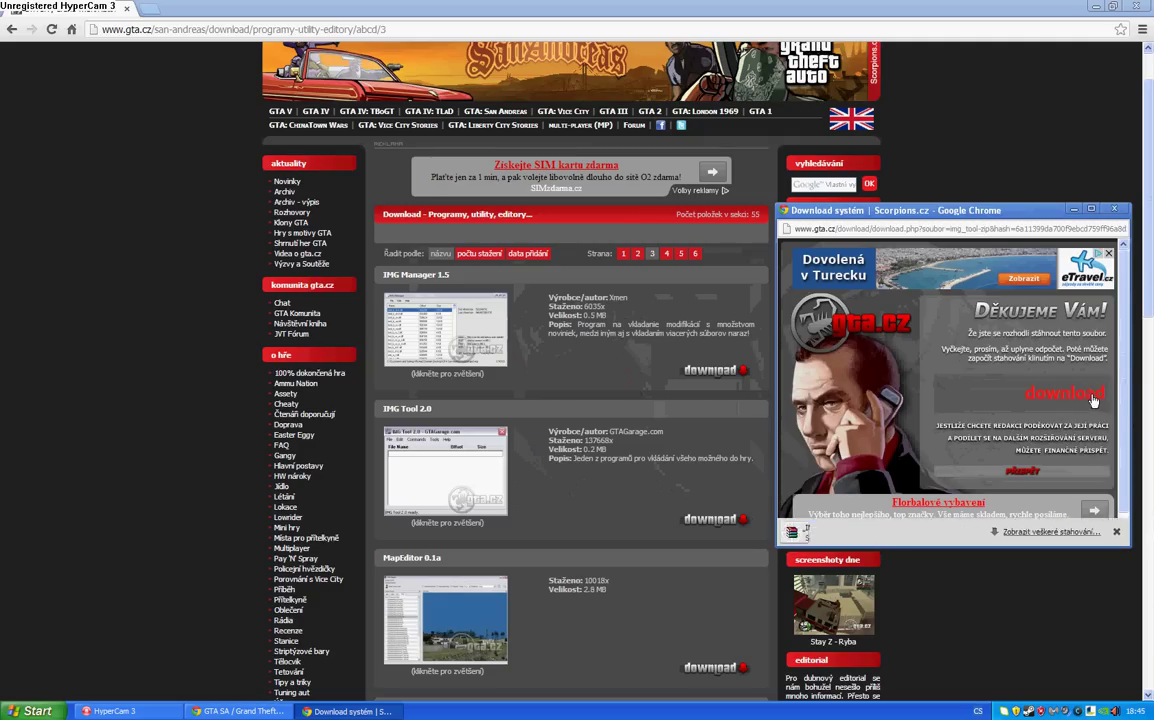
click(1030, 394)
click(897, 531)
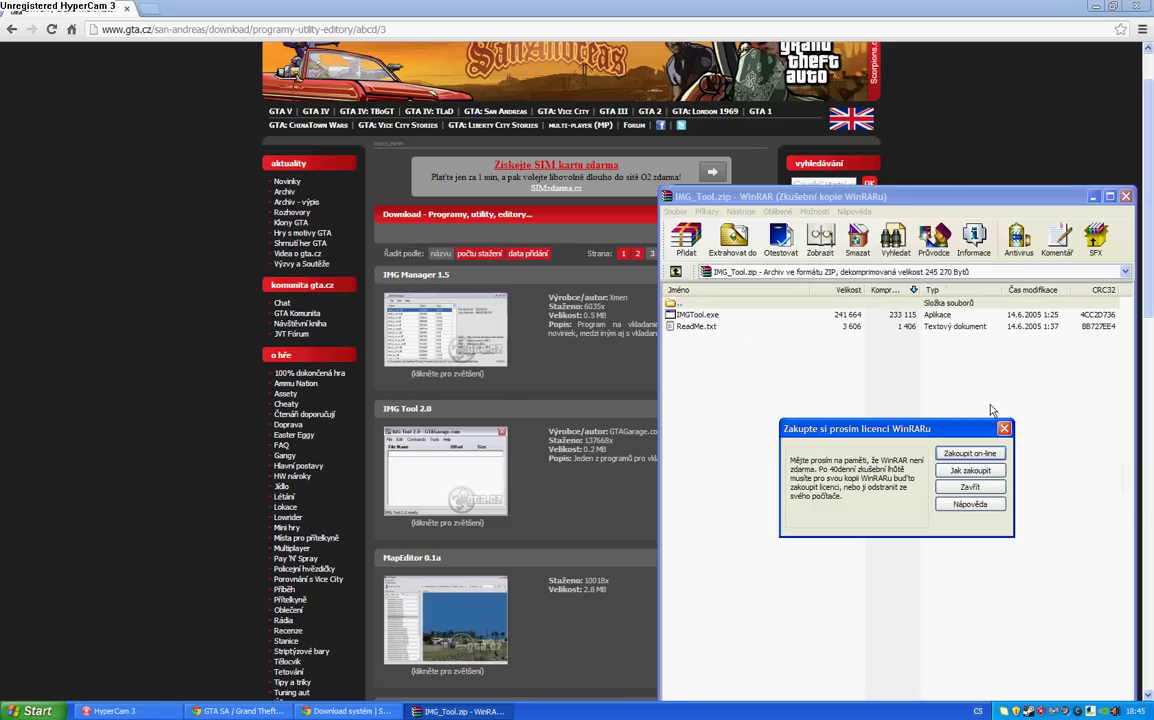
Test-launch IMGTool.exe from the archive and close it along with the archive and download windows.
key(Escape)
double_click(697, 314)
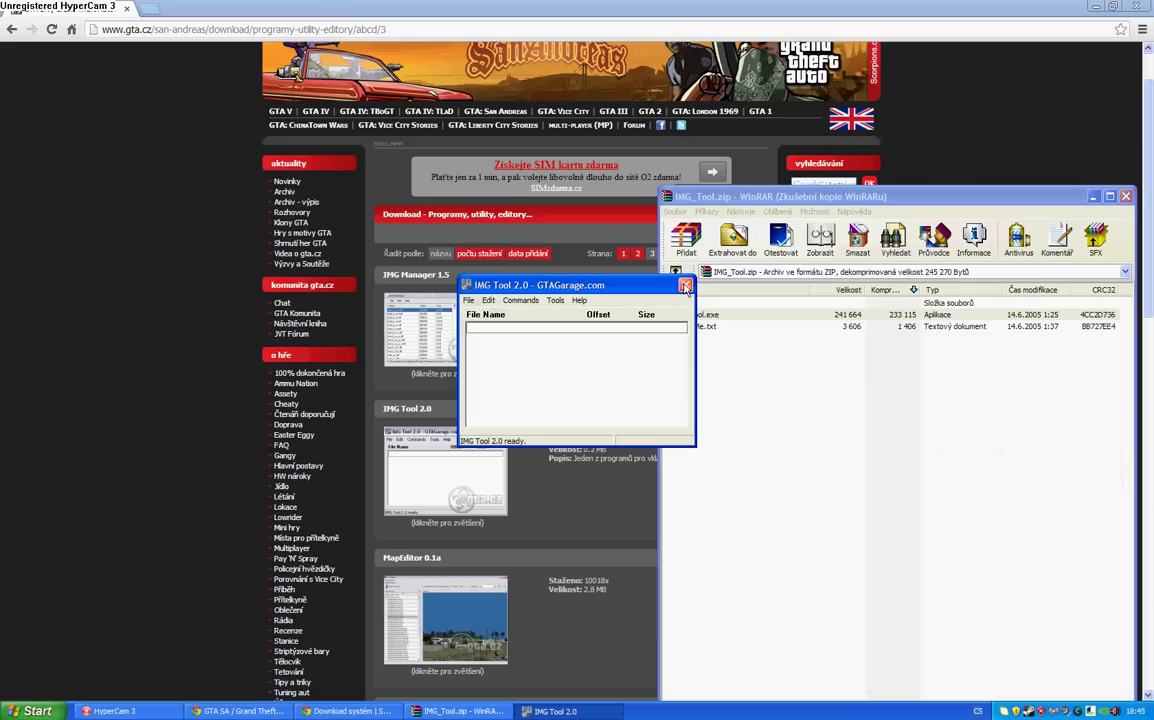
click(686, 287)
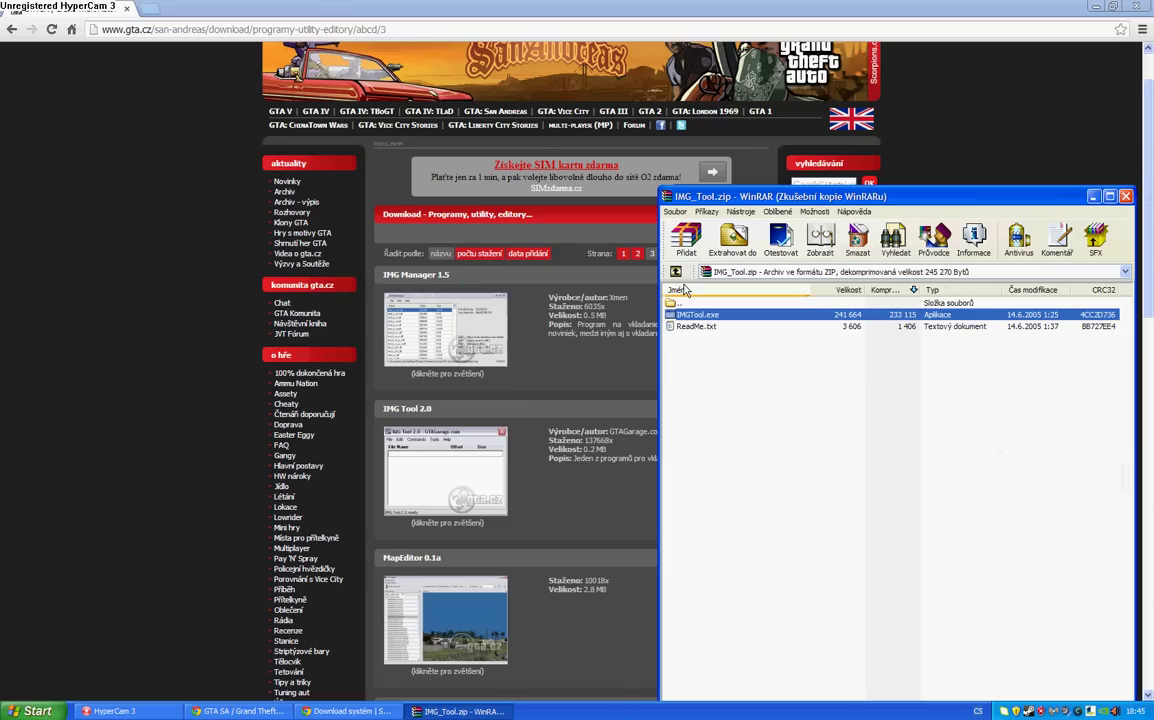
click(1125, 197)
click(1126, 223)
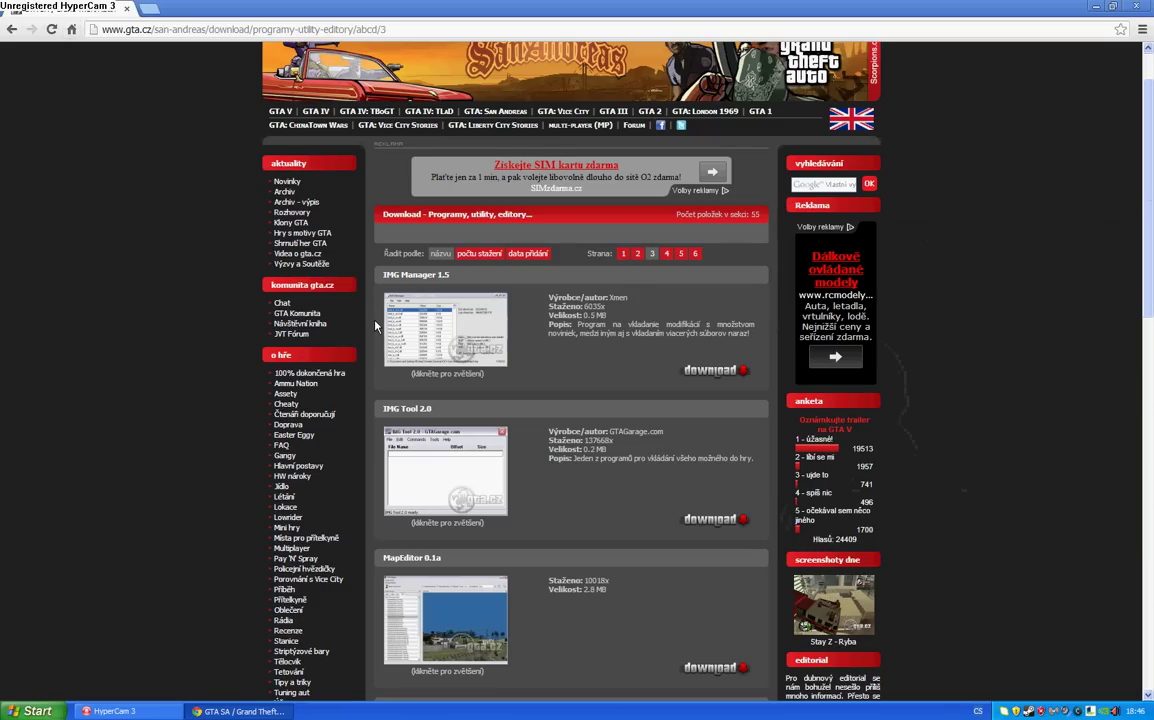
Open page 4 of the other characters (Postavy) list in the site's skins downloads.
scroll(557, 247, down, 5)
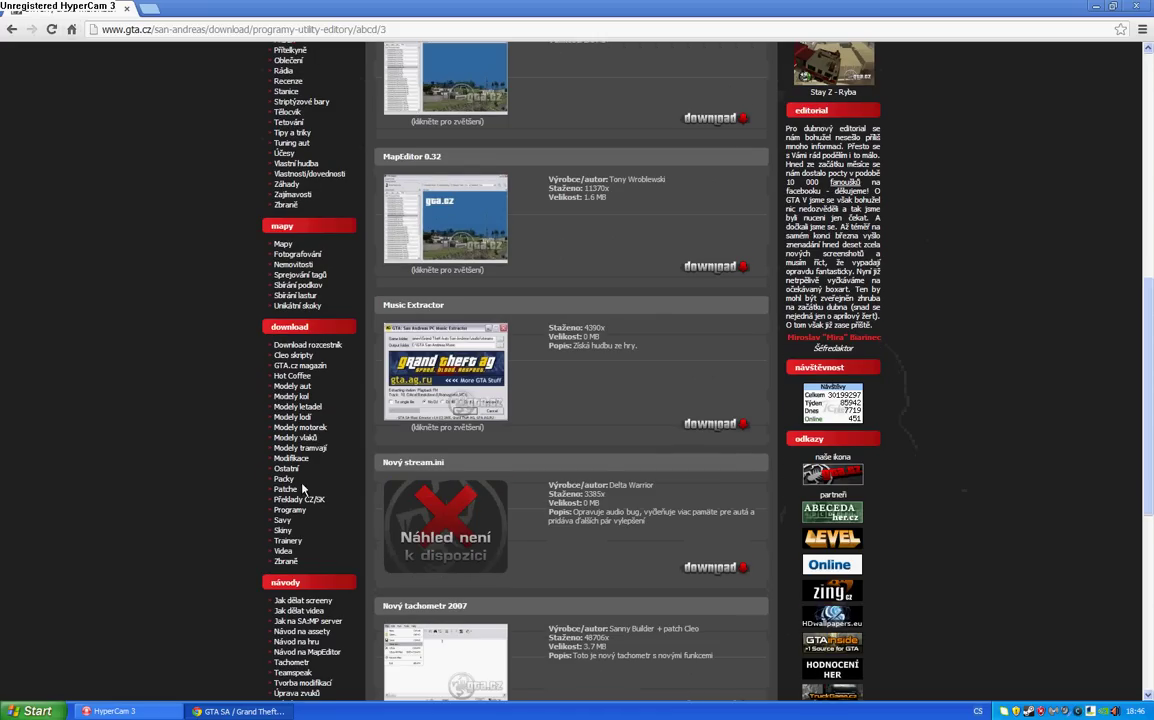
click(283, 531)
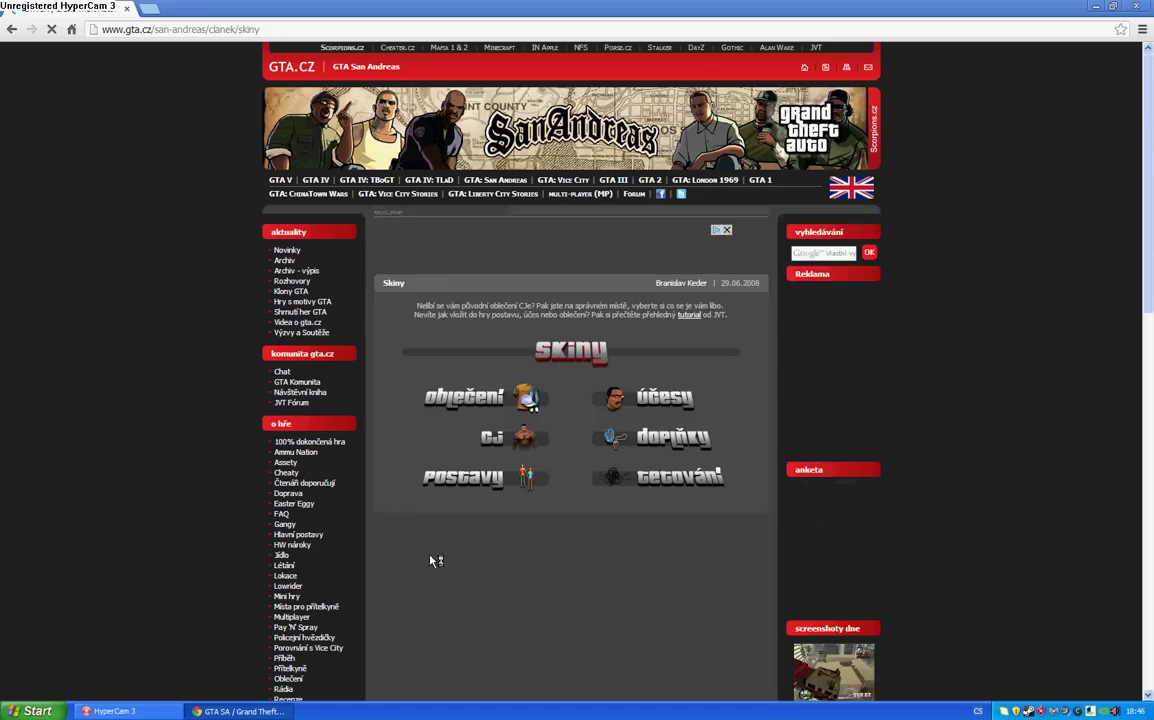
scroll(456, 386, down, 3)
click(497, 281)
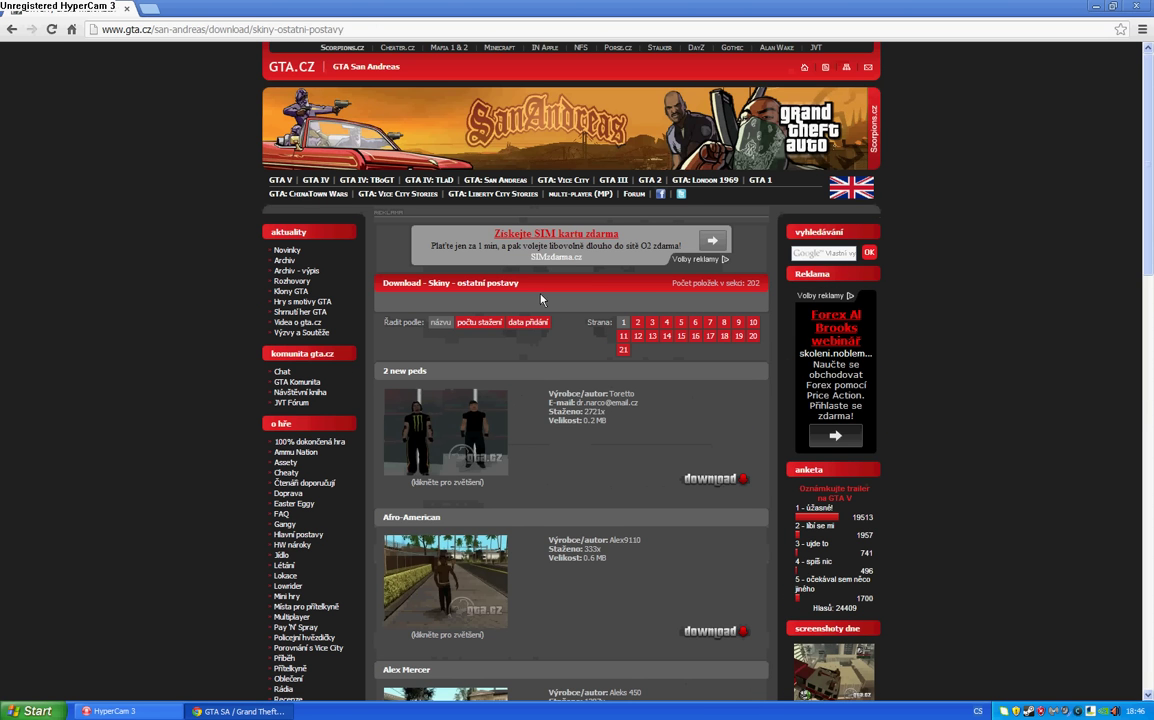
click(666, 318)
scroll(568, 389, down, 6)
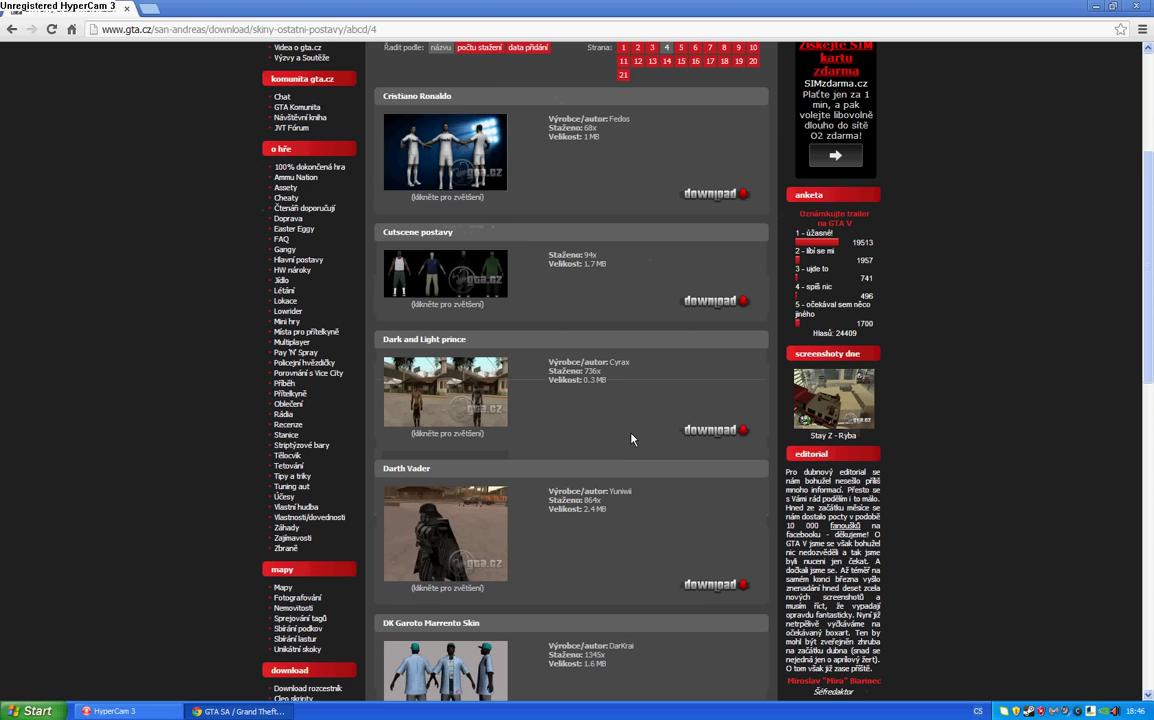
Preview the DK Garoto Marrento Skin image and download that skin.
click(405, 315)
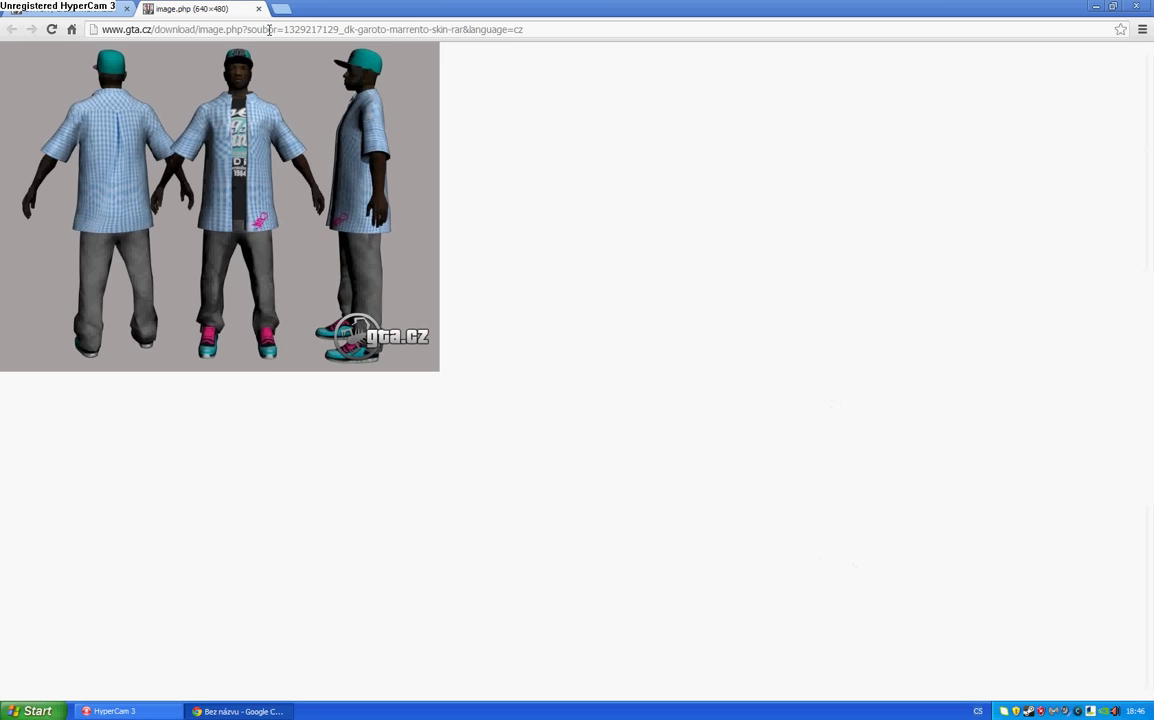
click(257, 10)
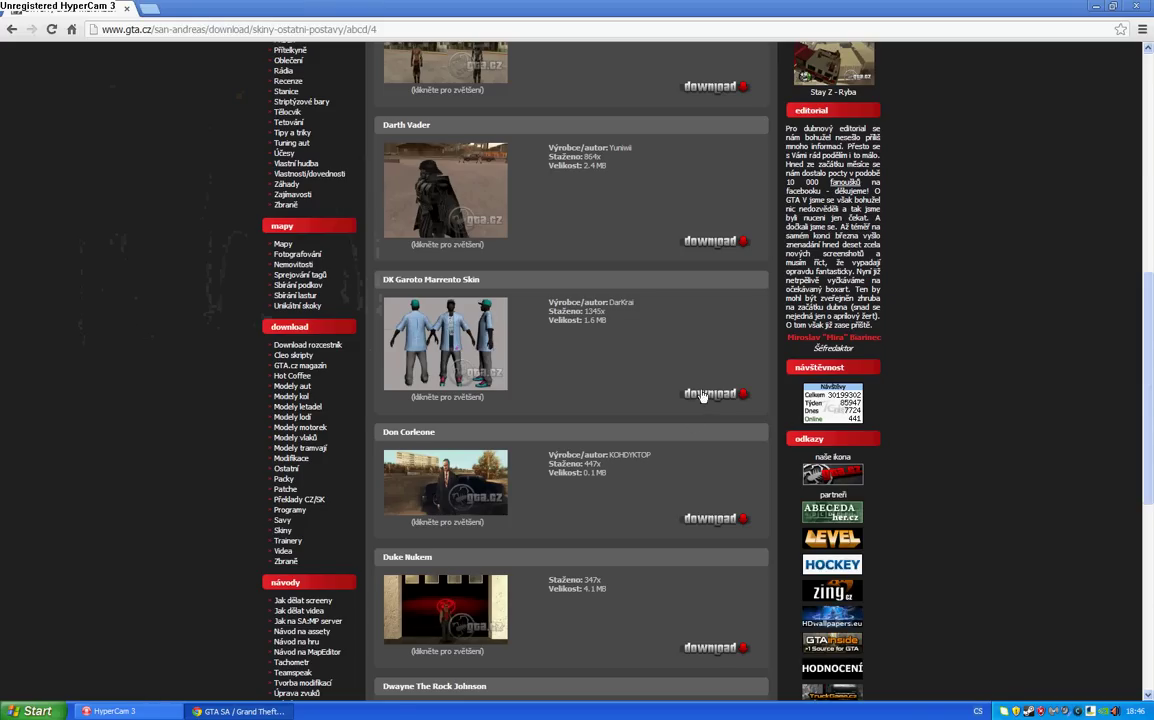
click(704, 395)
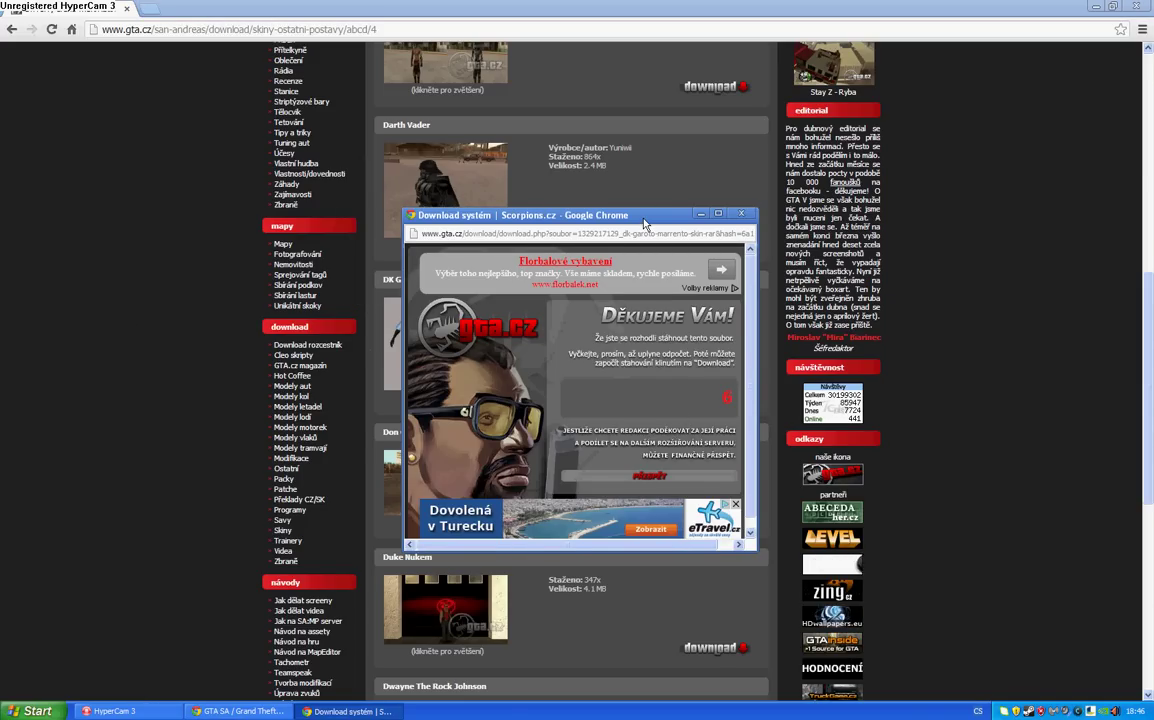
drag(644, 222, 901, 227)
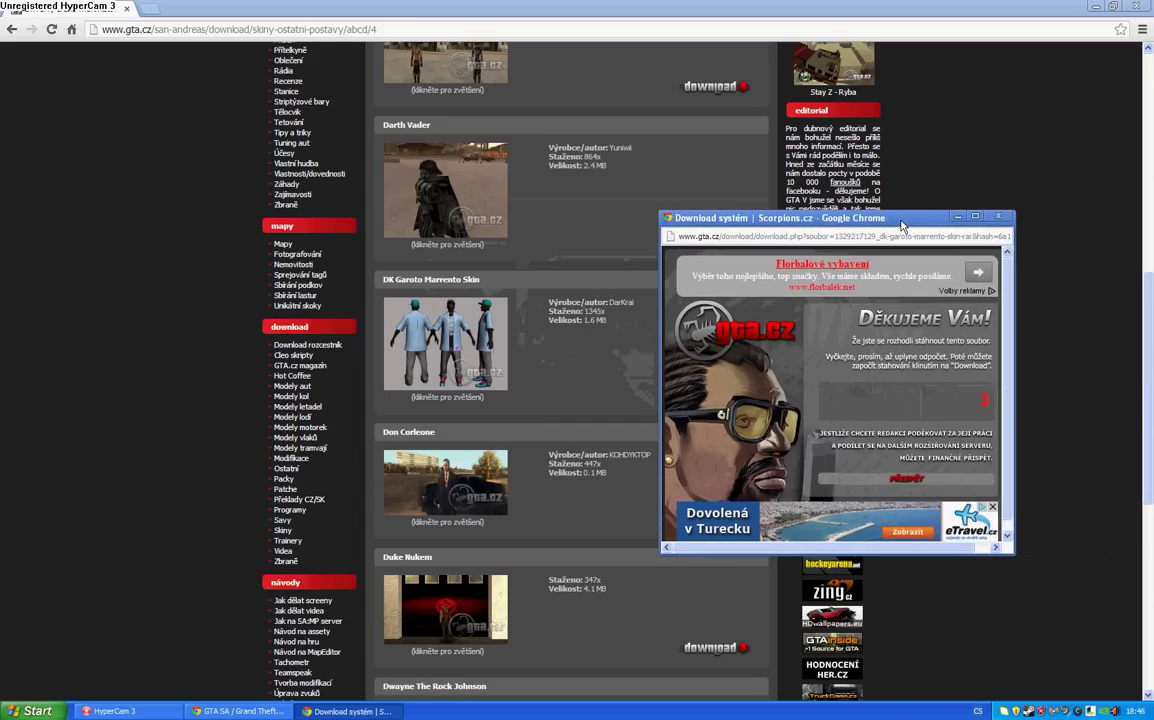
click(962, 403)
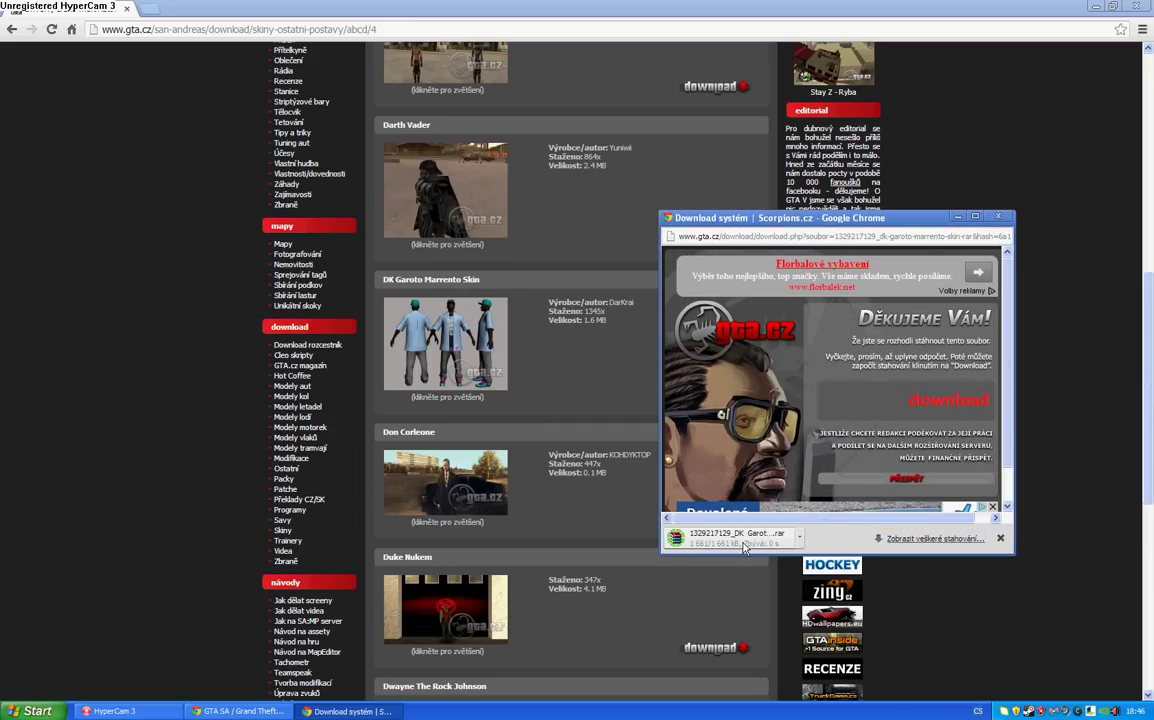
Copy cj.txd and cj.dff from the downloaded skin archive to the desktop and close the download window.
click(747, 542)
double_click(700, 315)
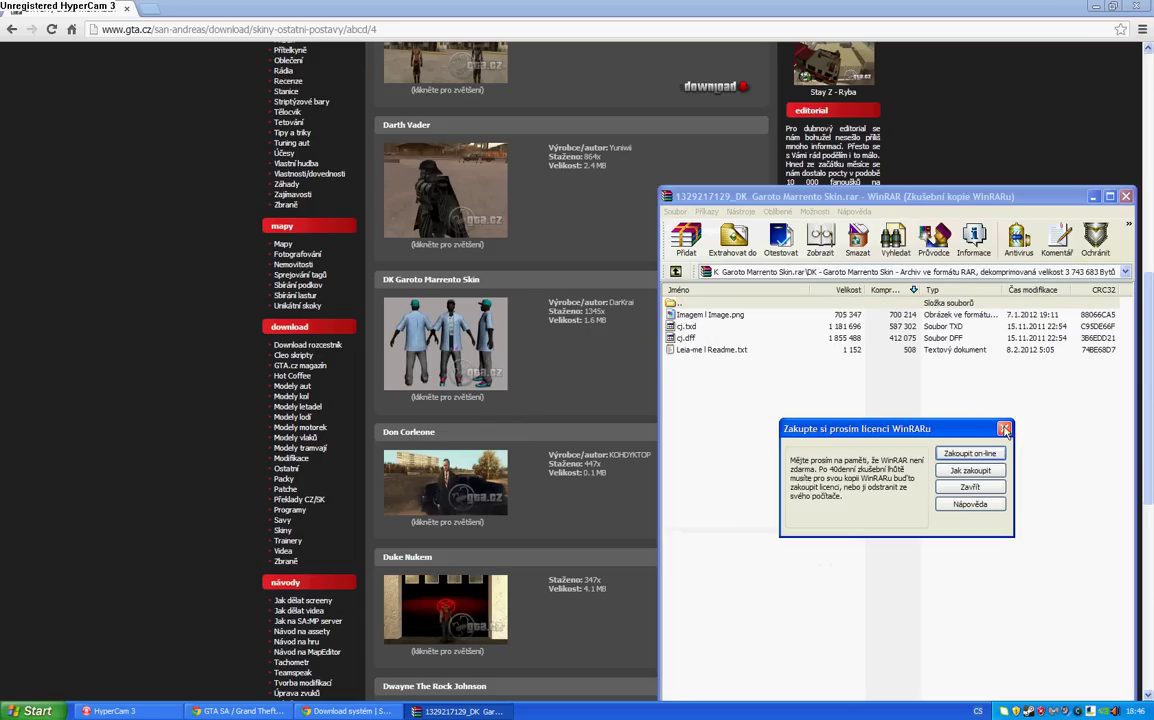
click(1004, 428)
drag(668, 325, 668, 335)
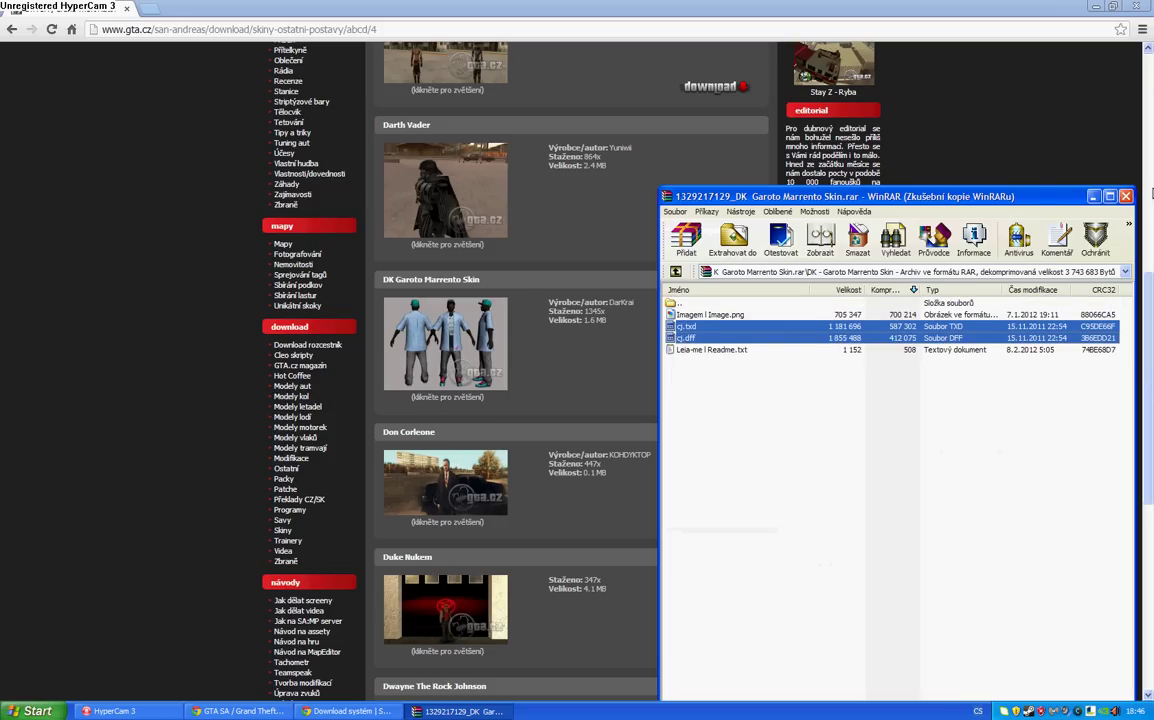
click(1094, 196)
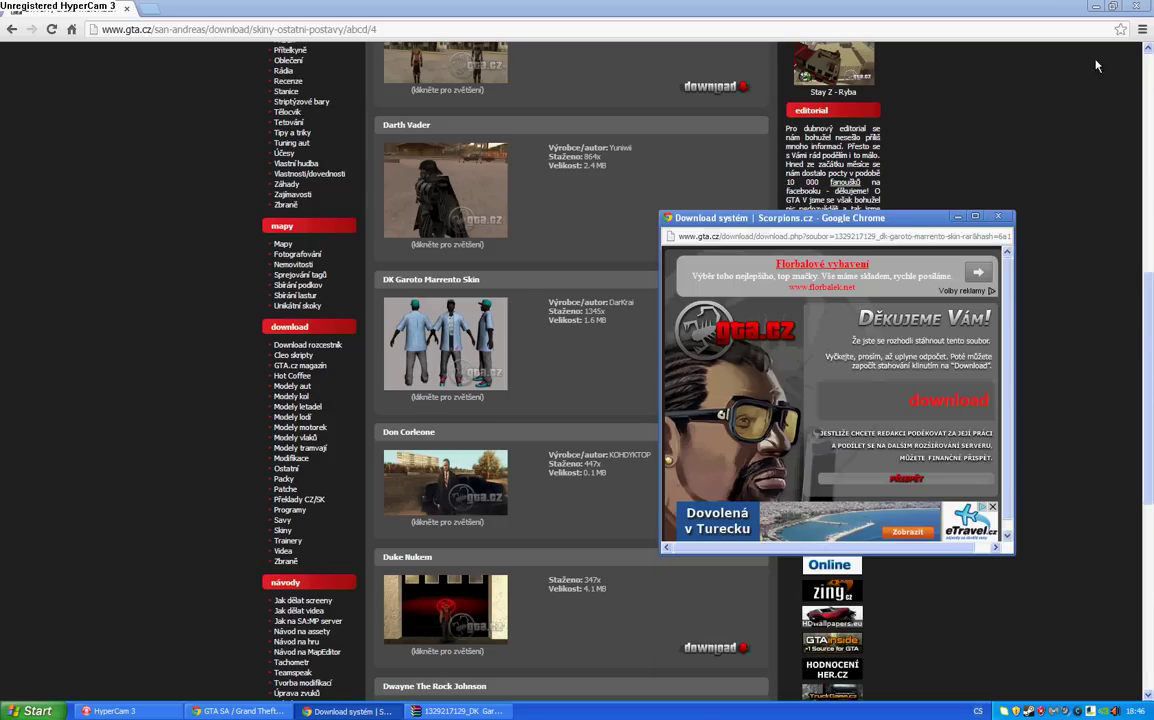
click(1096, 6)
right_click(550, 212)
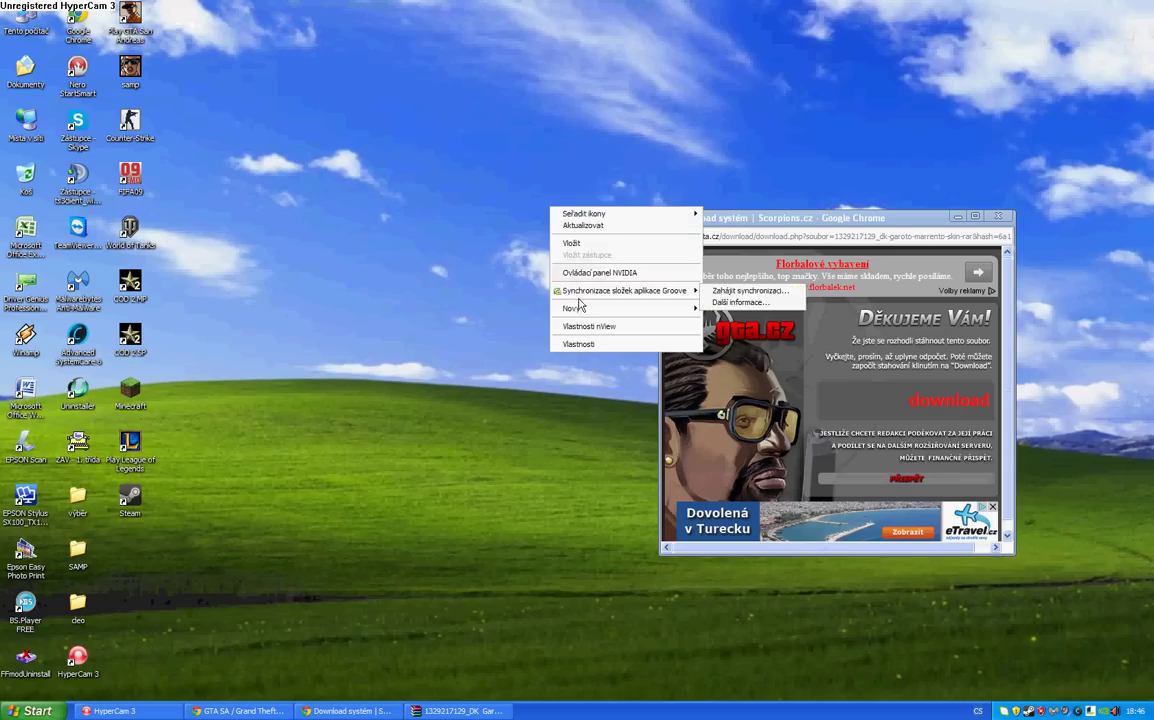
click(566, 246)
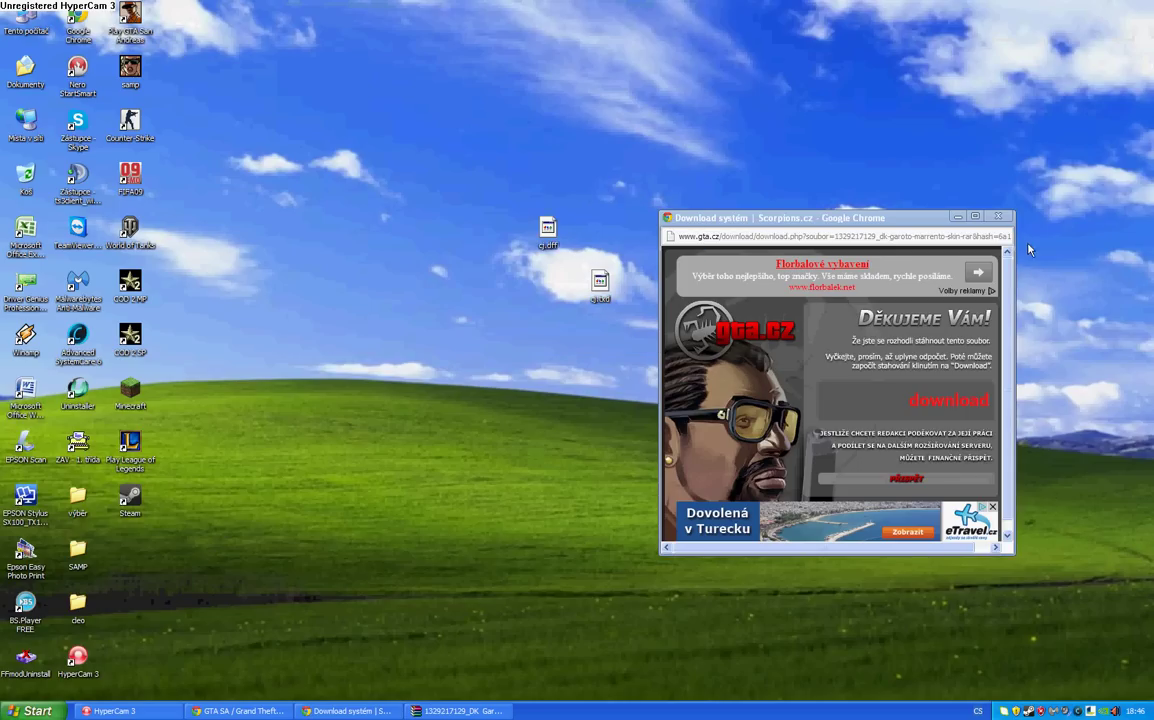
click(1000, 218)
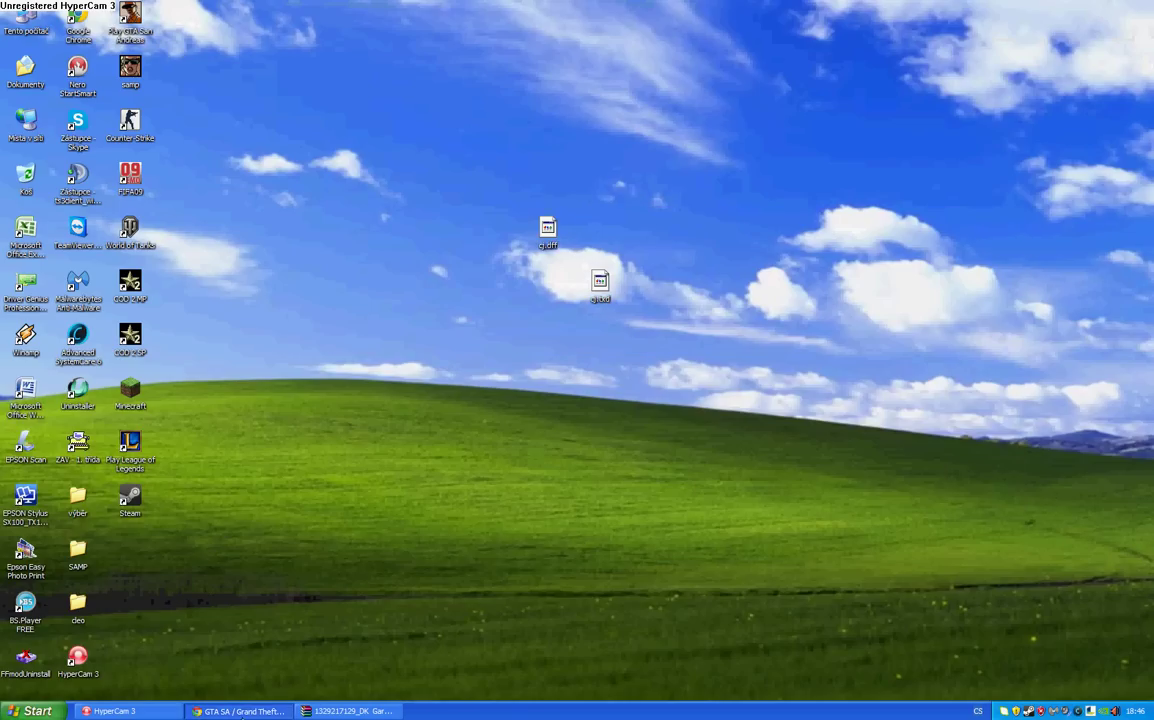
Search Seznam.cz for "Skins all samp wiki" and open the SA-MP wiki's Skins:All page.
click(240, 711)
click(71, 29)
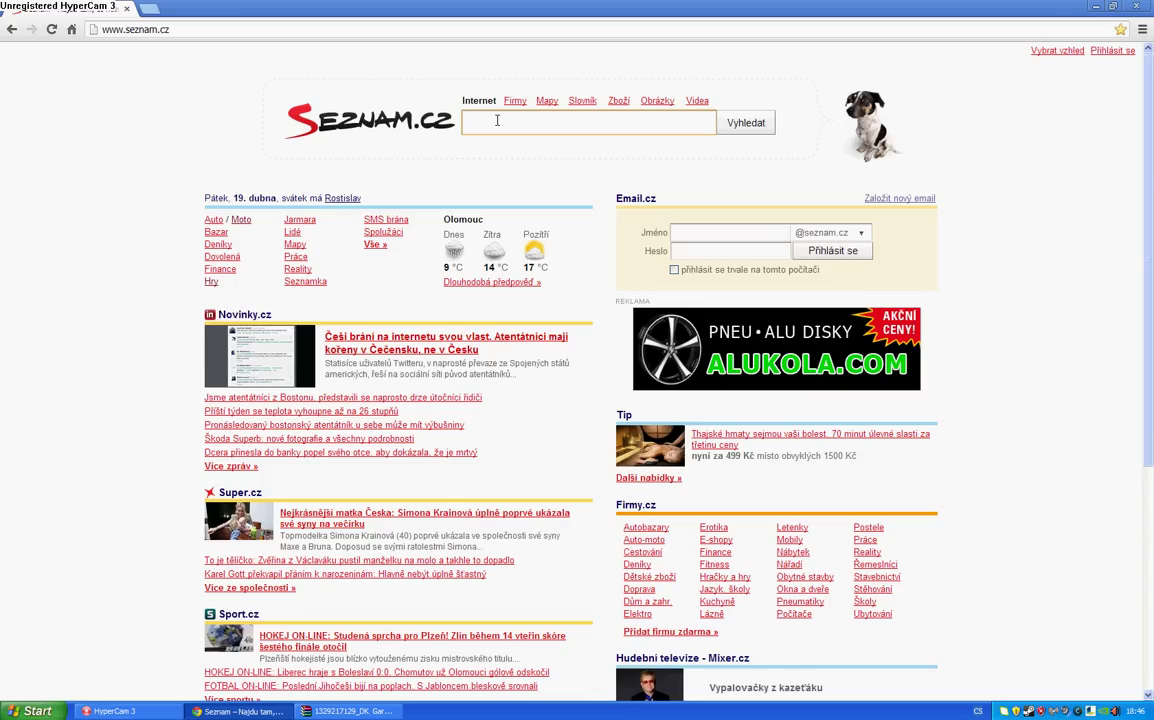
click(496, 121)
text(Ski)
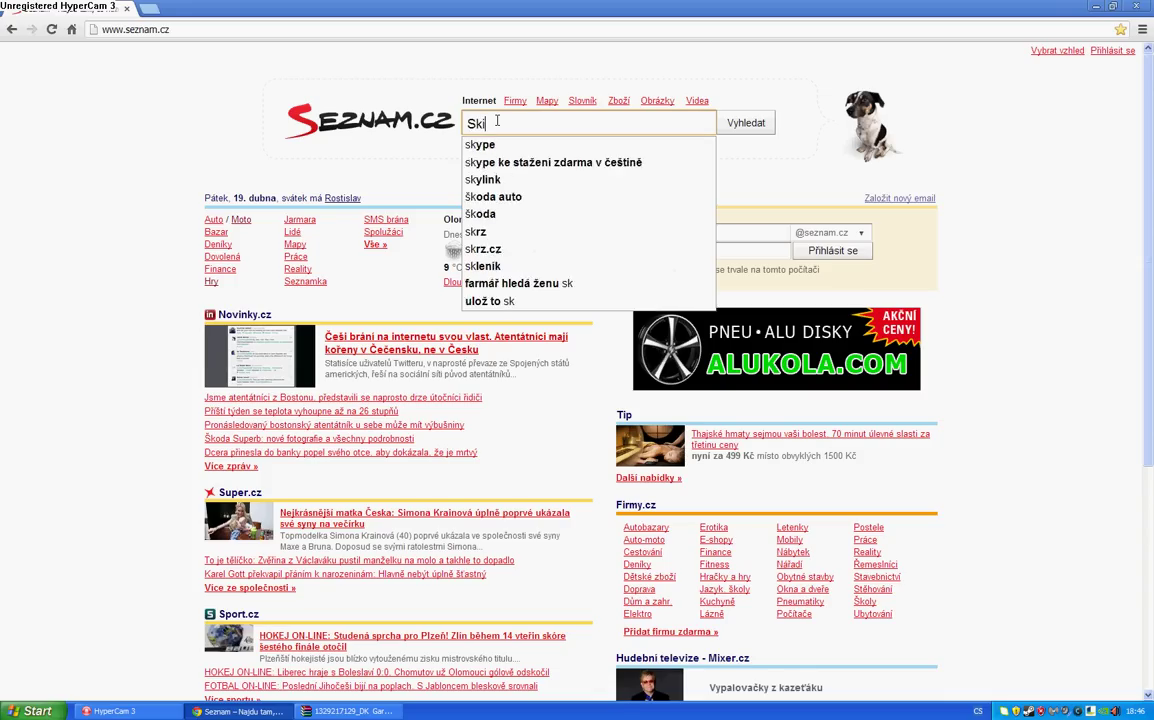
text(ns al)
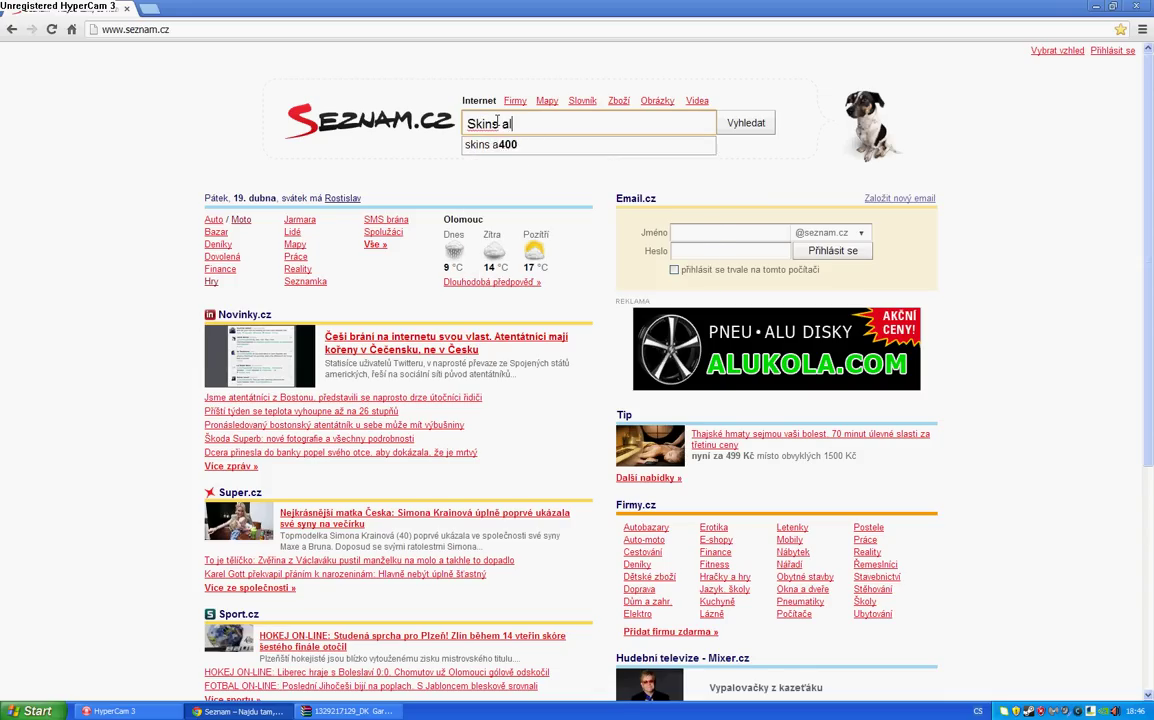
text(l samp wiki)
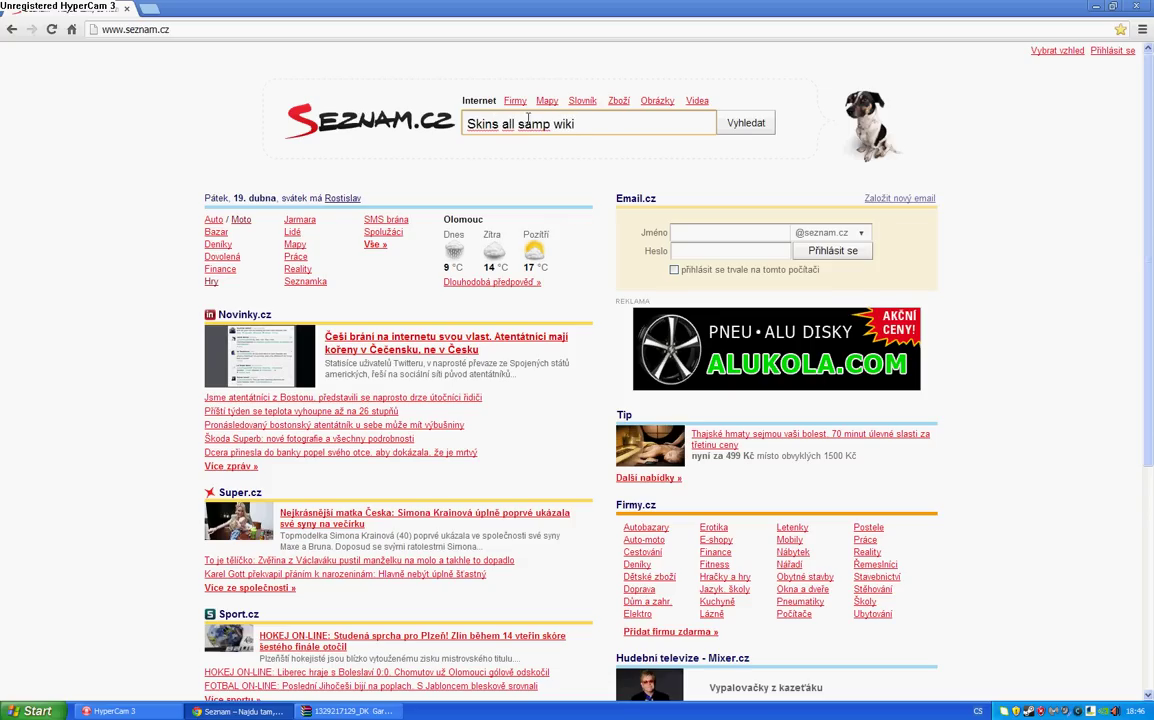
click(755, 136)
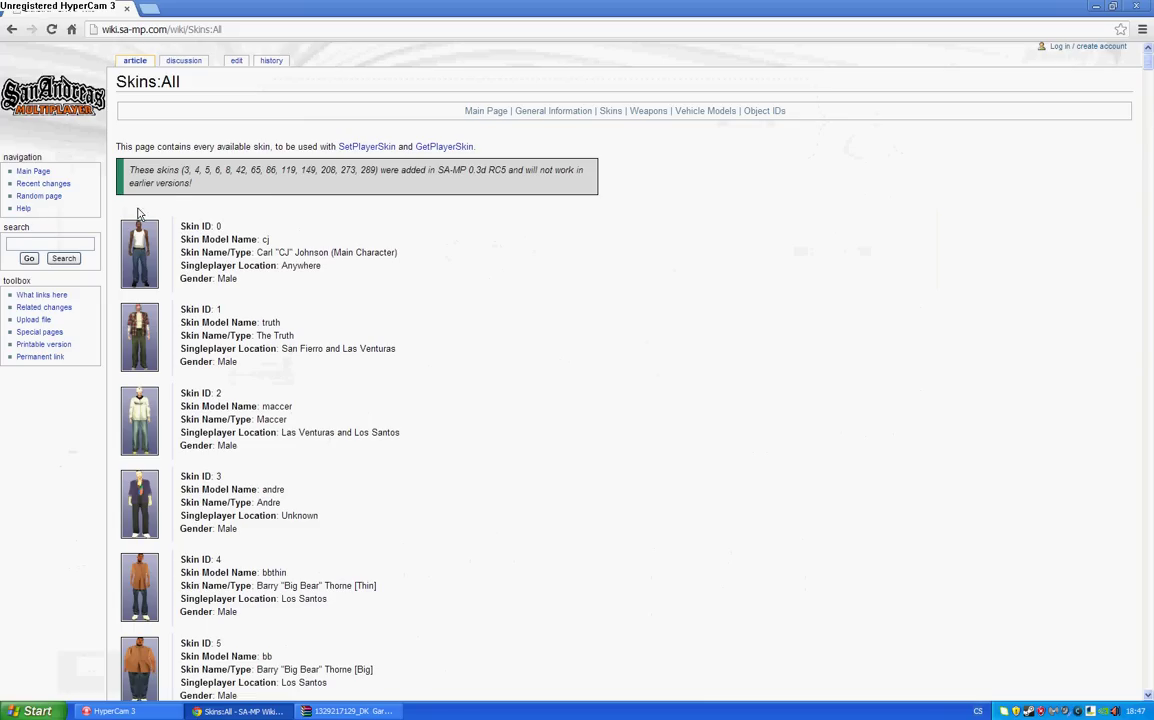
Highlight the model name "maccer" of skin ID 2 in the wiki's skin list and close the browser.
scroll(290, 320, down, 3)
scroll(296, 328, up, 2)
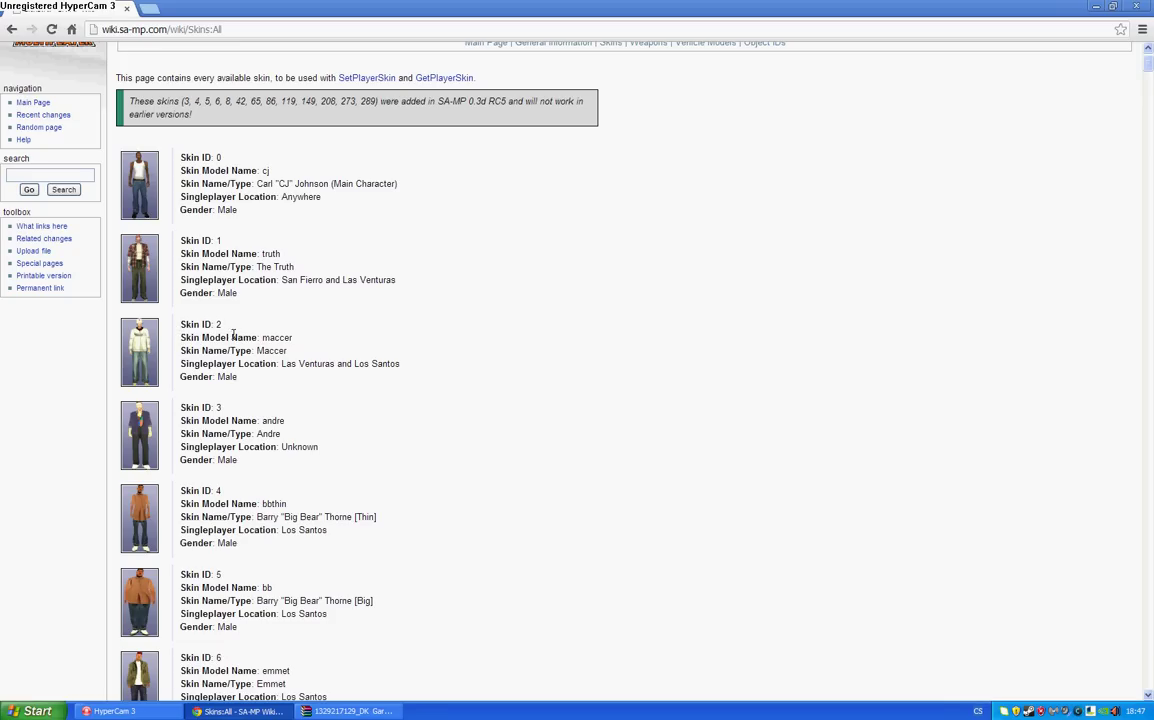
drag(296, 343, 264, 336)
click(71, 30)
key(alt+F4)
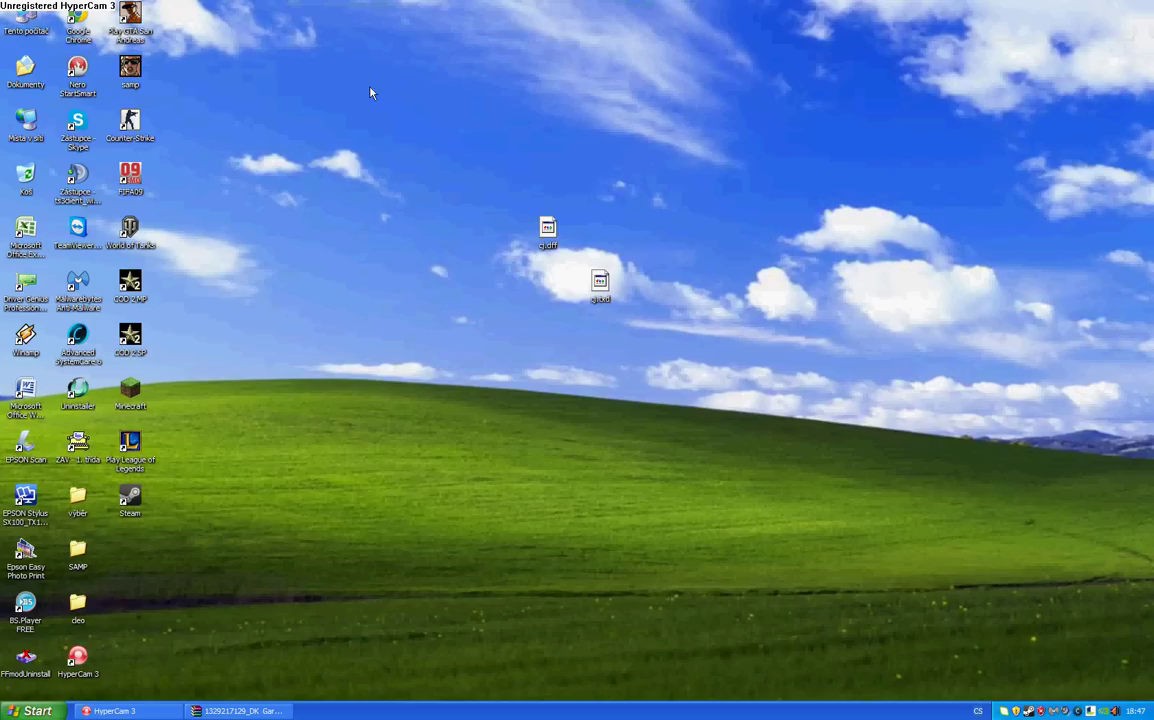
Rename the desktop file cj.dff to maccer.dff.
right_click(545, 230)
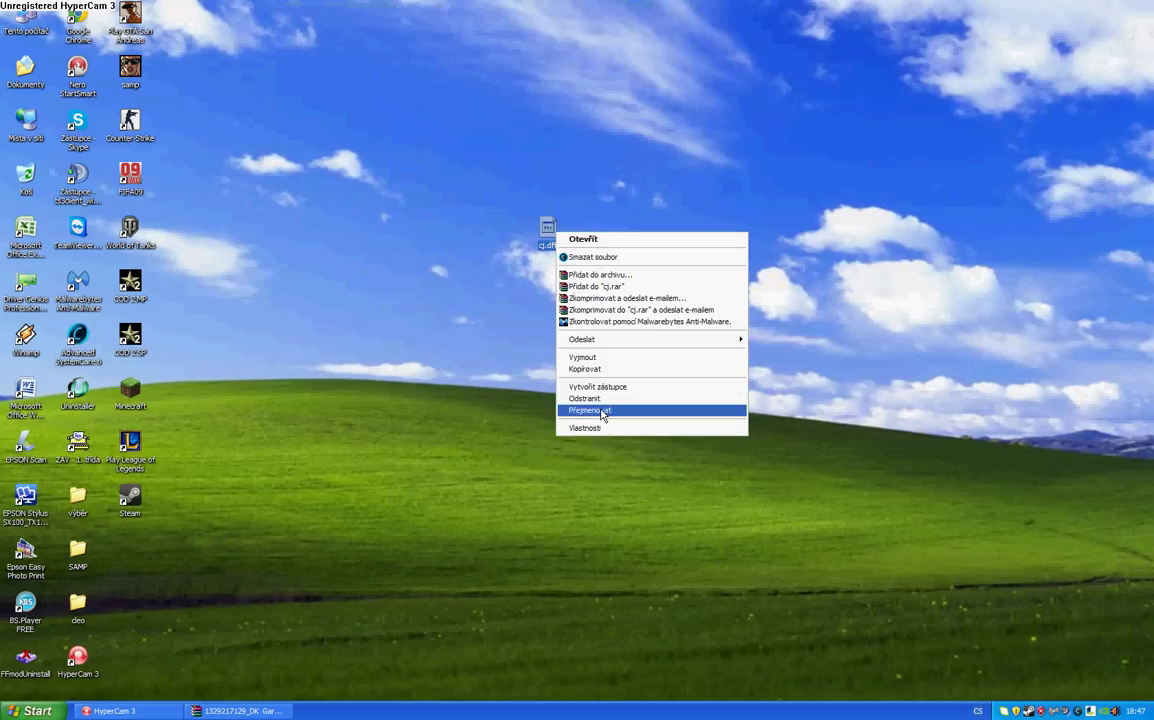
click(602, 408)
click(546, 245)
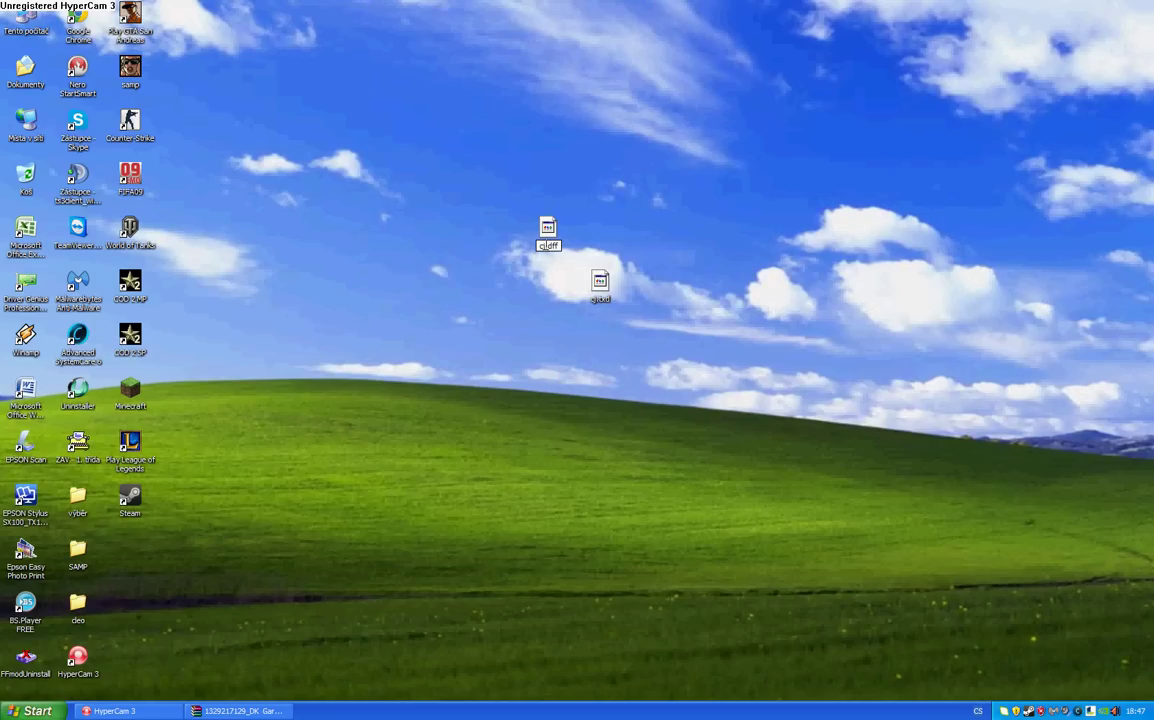
key(BackSpace)
key(BackSpace)
text(maccer)
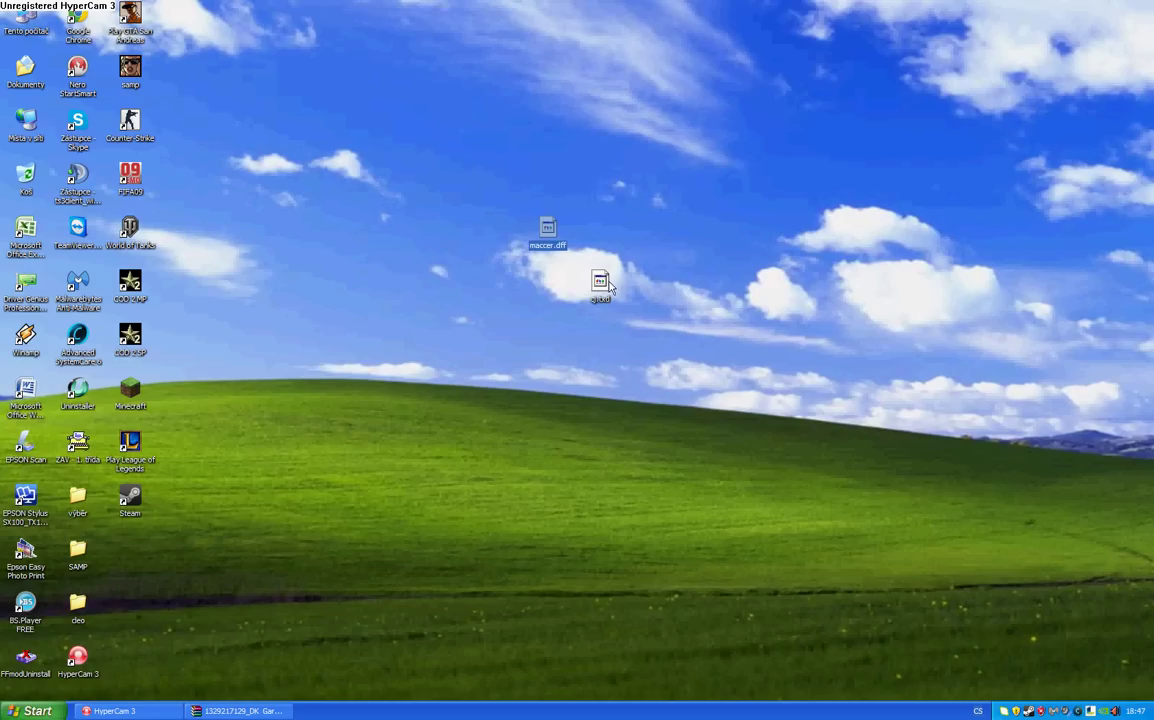
Rename the desktop file cj.txd to maccer.txd and close the skin archive window.
click(600, 283)
right_click(600, 283)
click(684, 463)
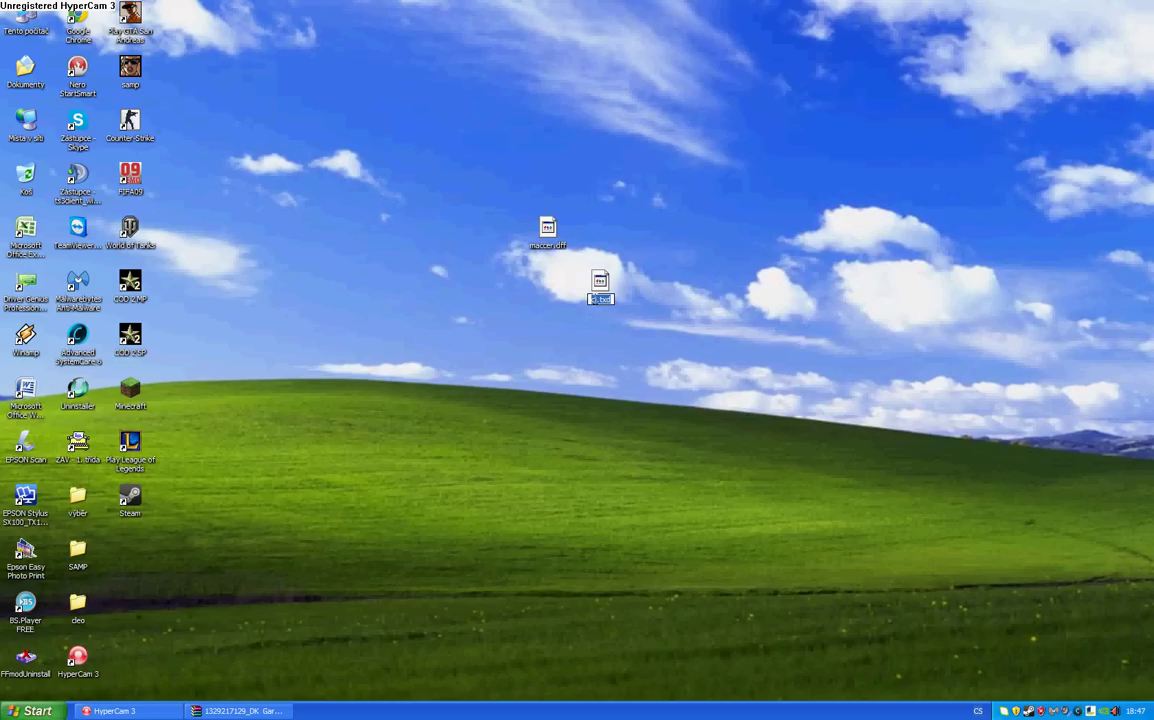
text(c)
key(BackSpace)
text(maccer)
key(Return)
click(240, 711)
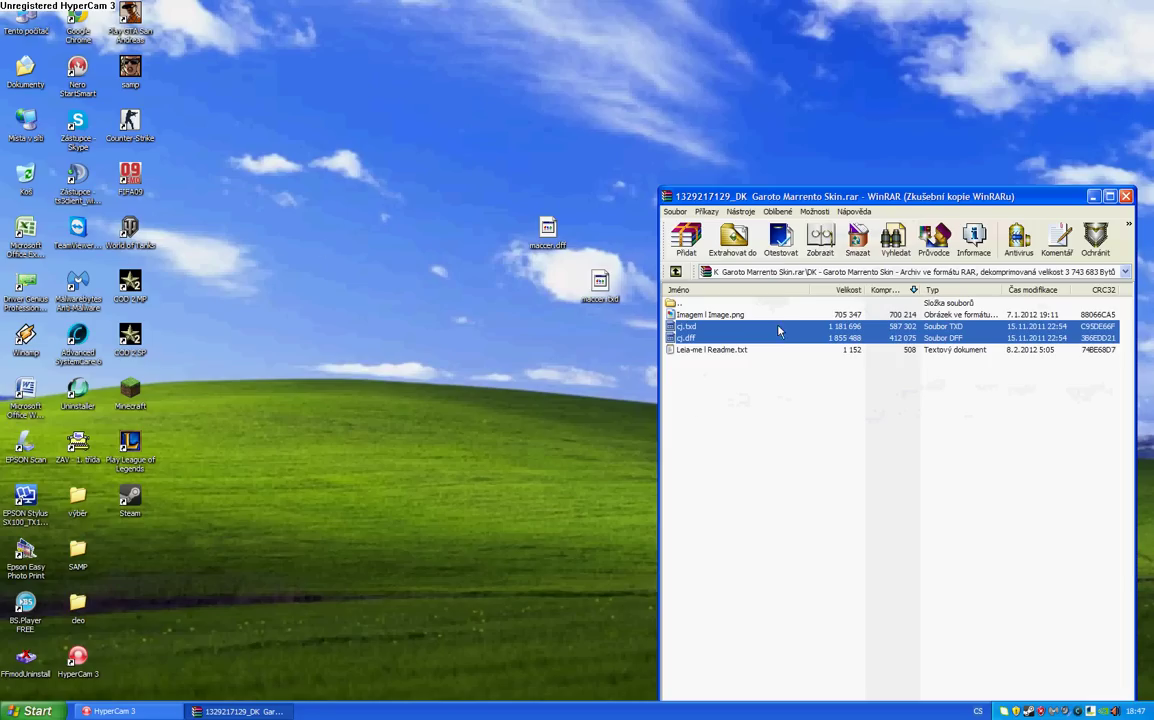
click(1125, 196)
Open the IMG_Tool archive from the Downloads folder in Documents and close the folder window.
double_click(26, 72)
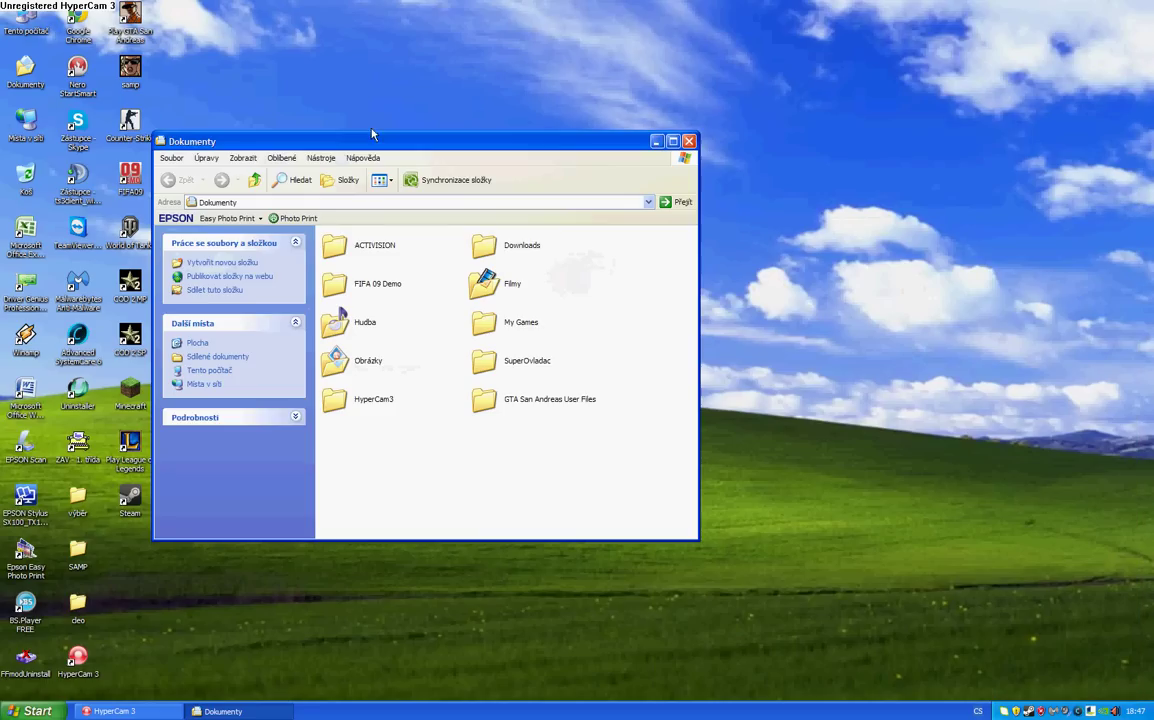
double_click(545, 258)
scroll(404, 386, down, 5)
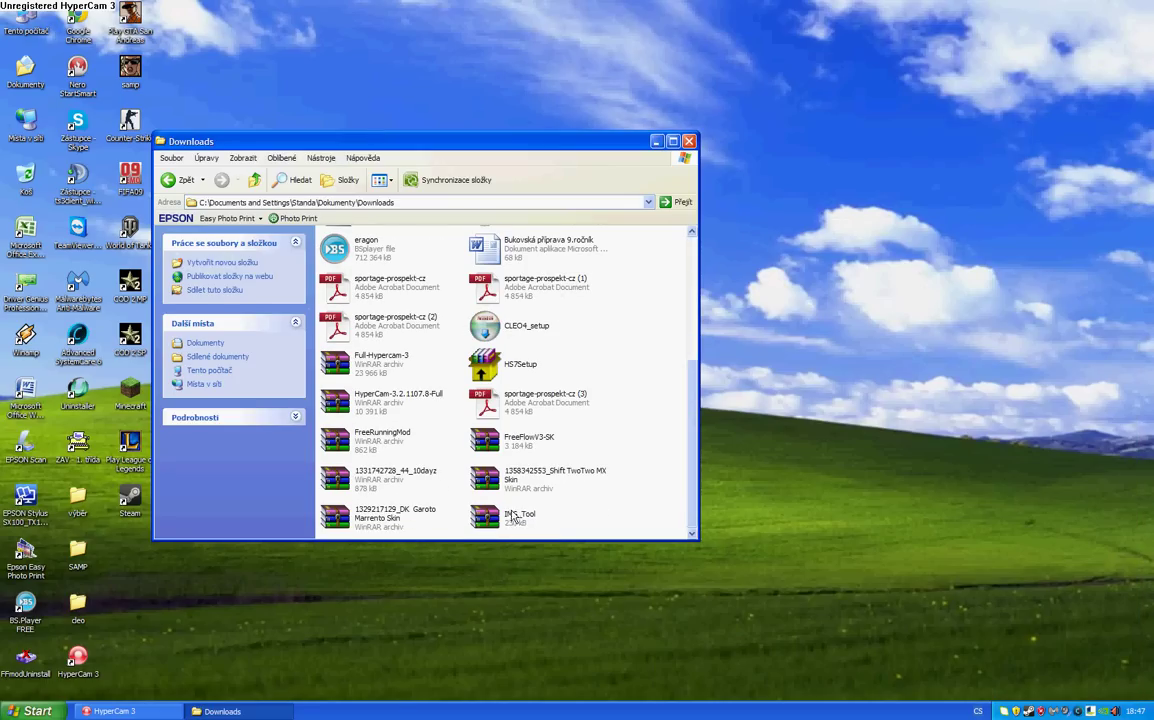
click(516, 516)
double_click(516, 516)
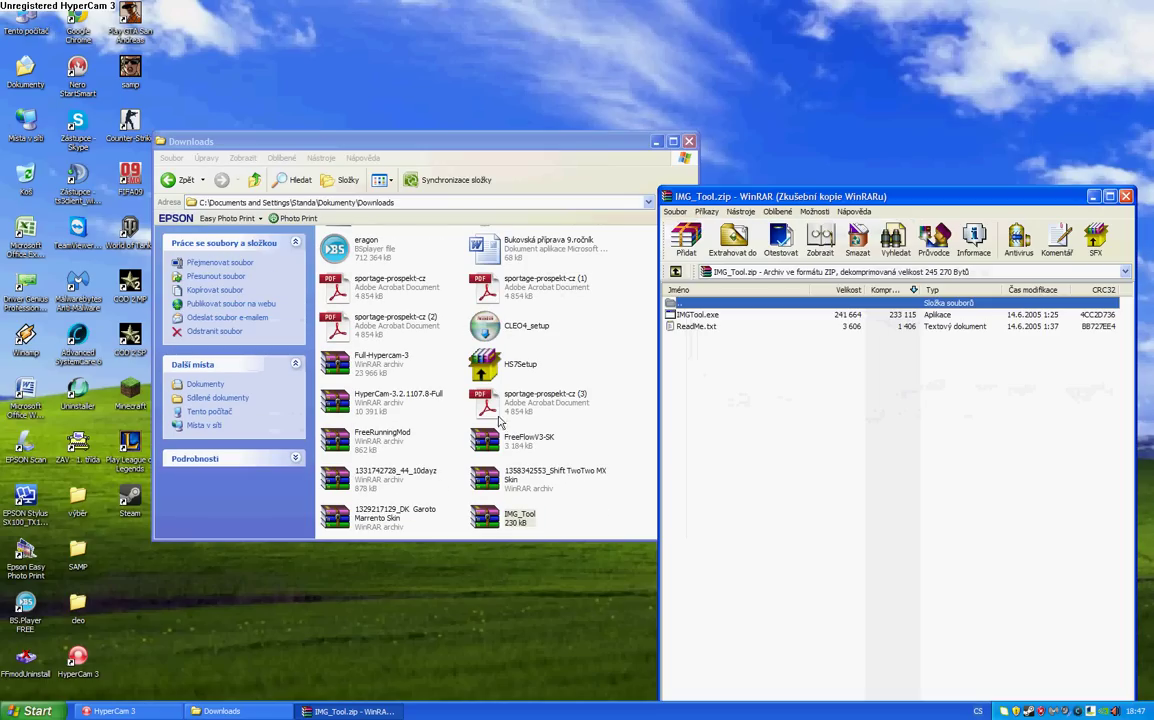
click(689, 142)
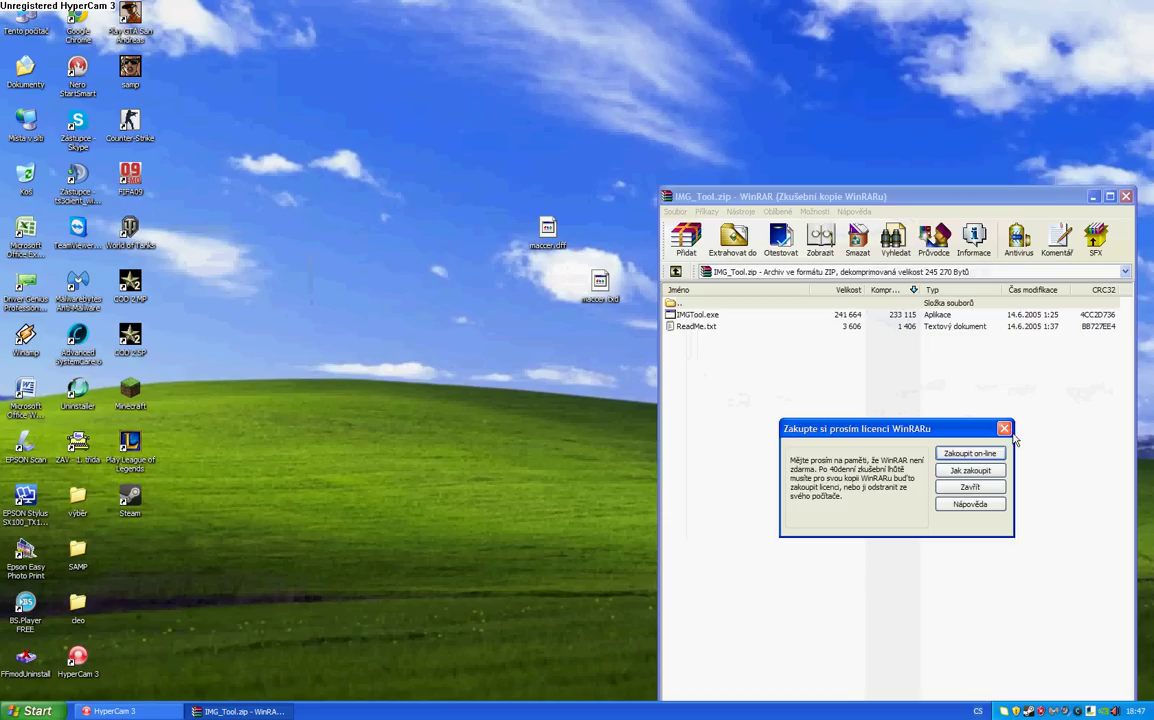
Dismiss the WinRAR licence reminder, launch IMGTool.exe from the archive and close the archive window.
click(1004, 428)
double_click(688, 316)
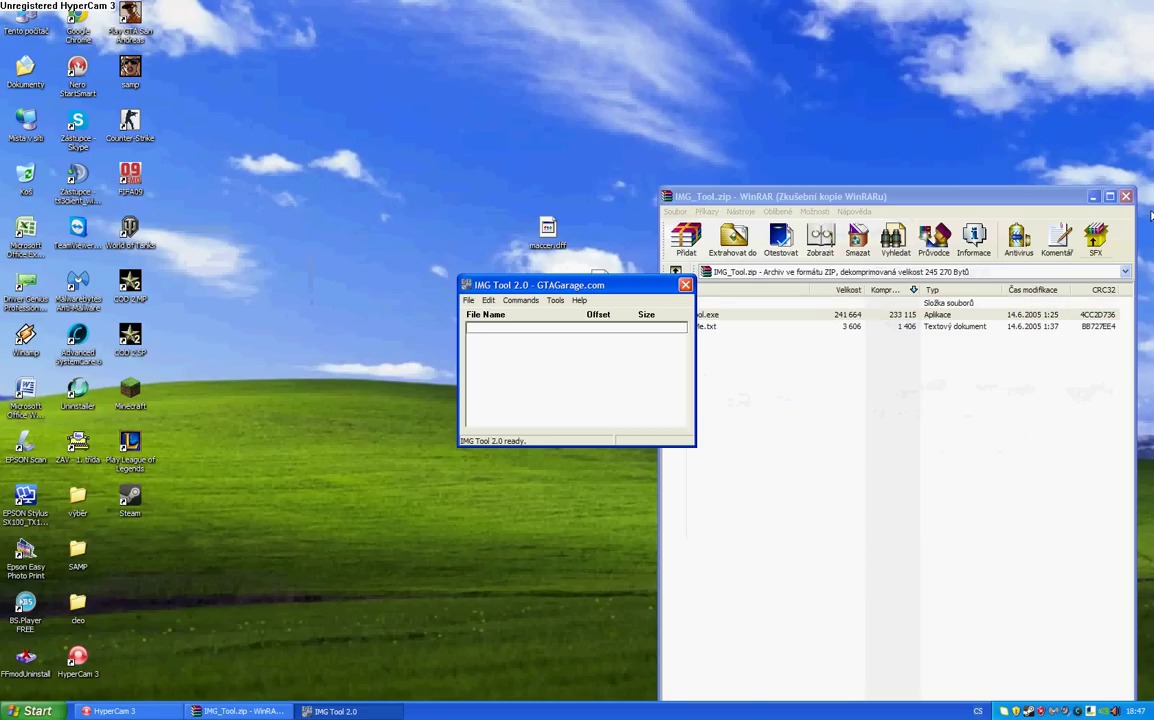
click(1020, 196)
click(1126, 196)
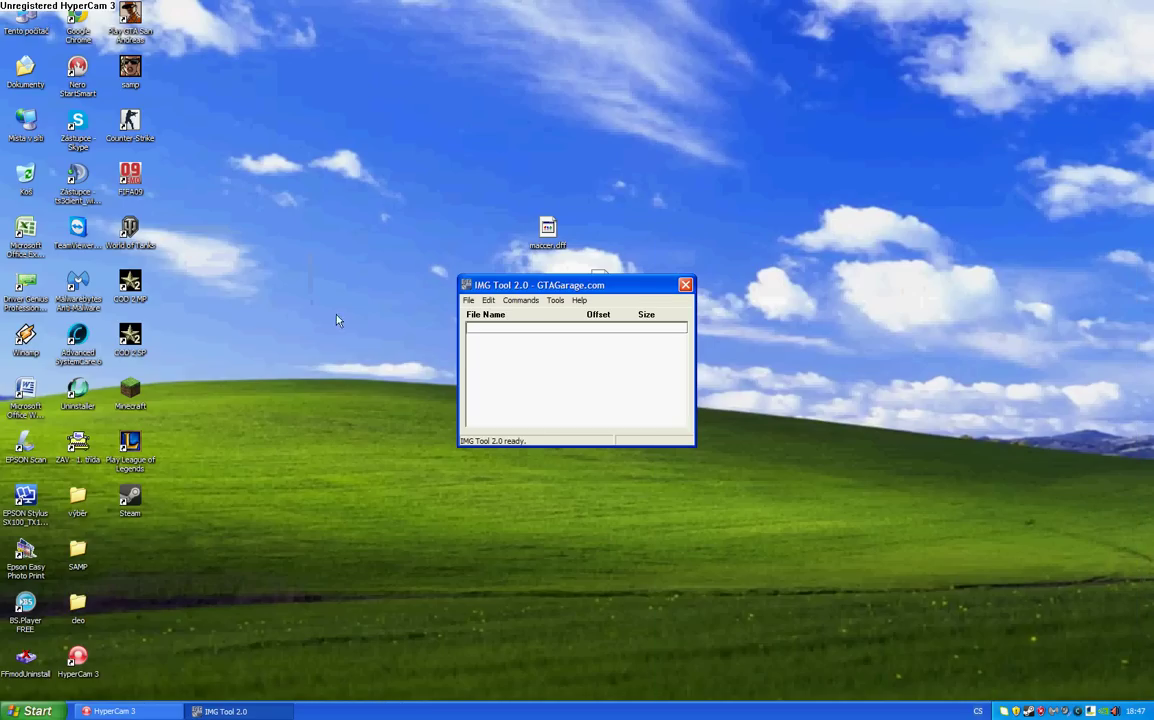
Open the gta3.img archive from the game's models folder in IMG Tool.
click(466, 301)
click(500, 313)
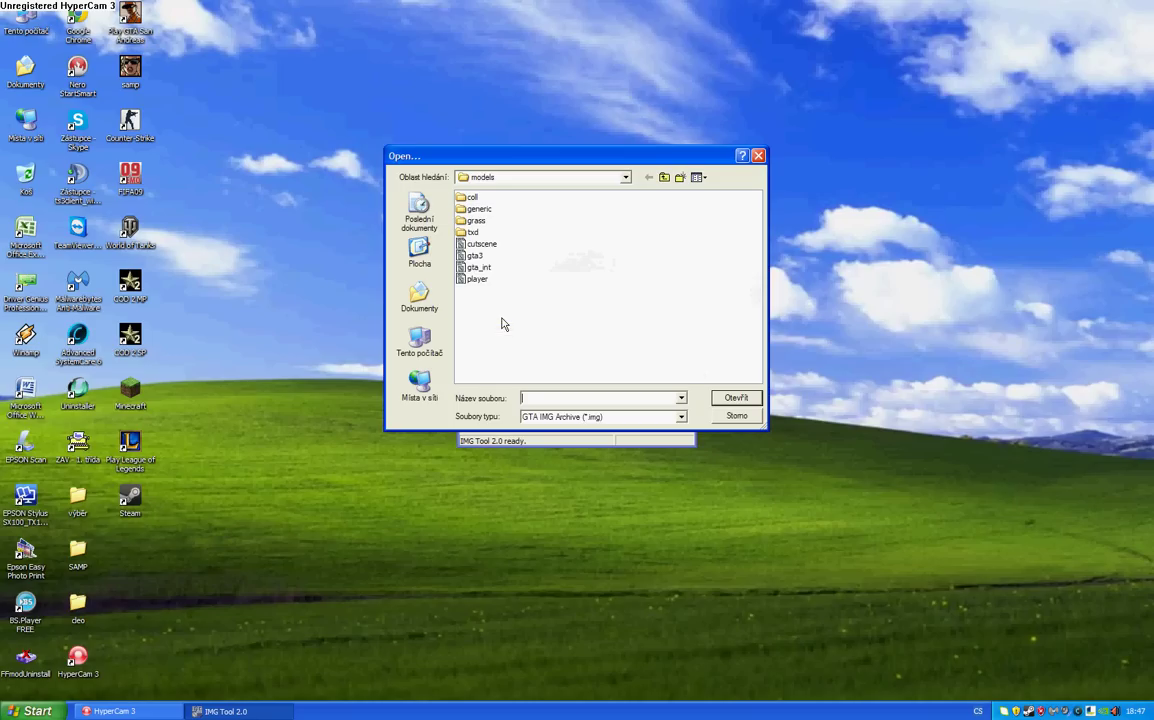
double_click(474, 255)
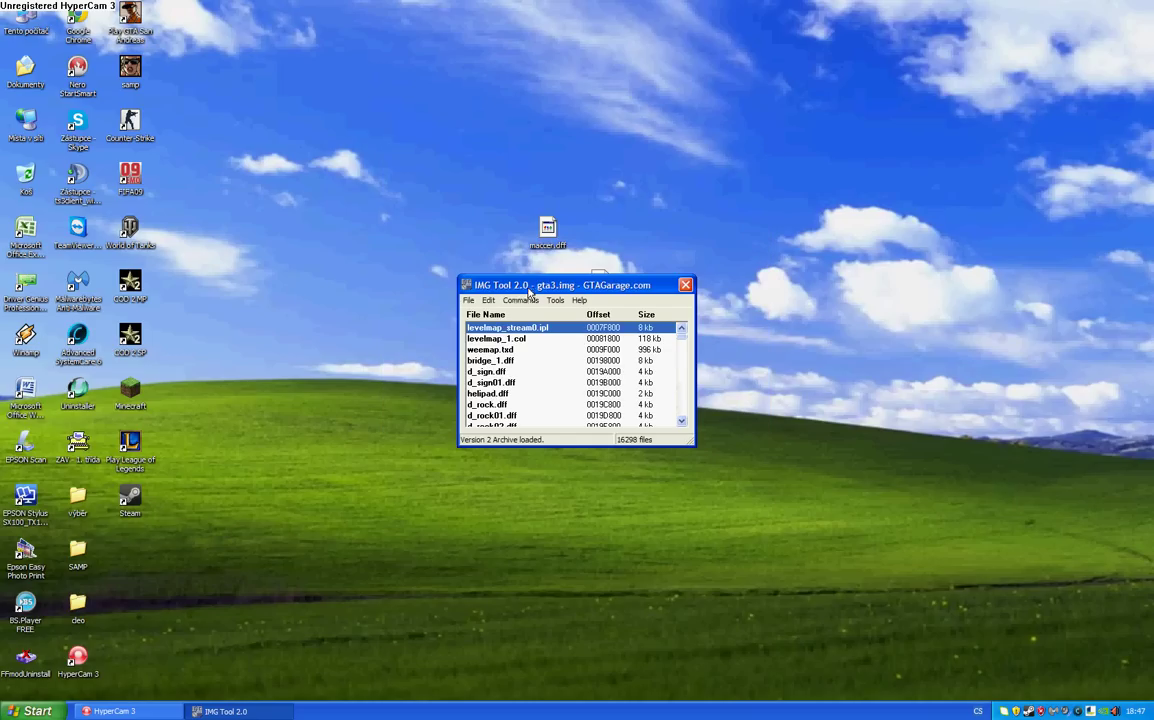
Delete the maccer.txd entry at the end of the gta3.img file list.
drag(681, 336, 680, 417)
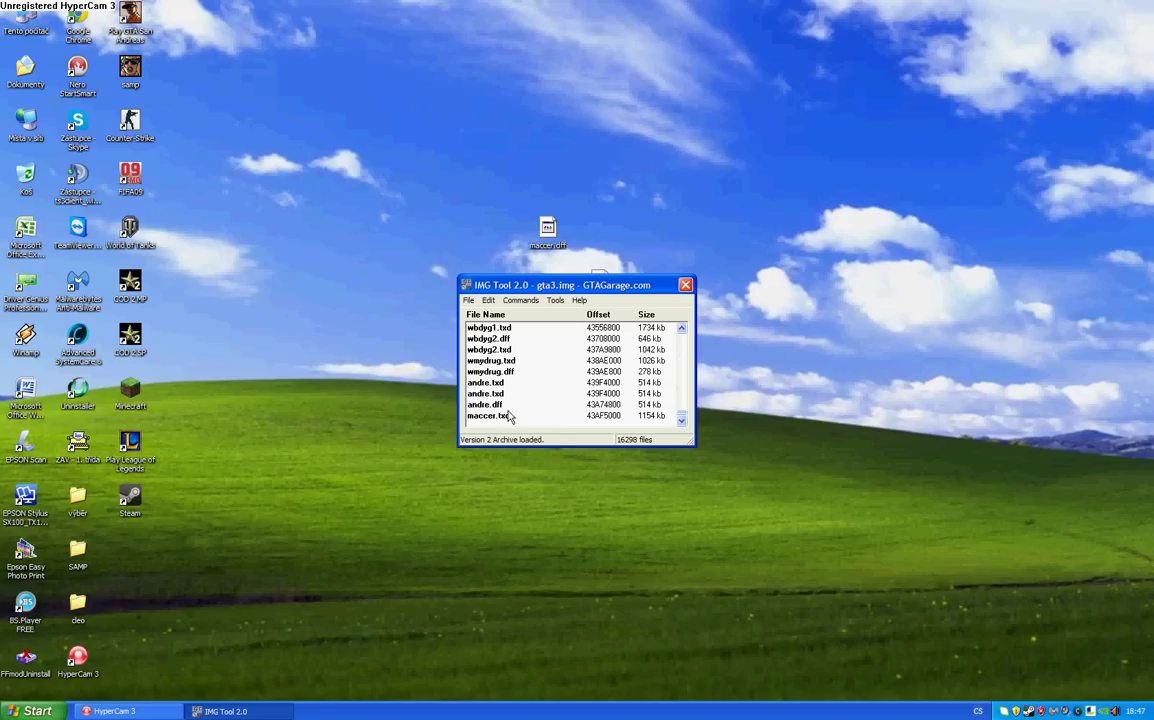
right_click(508, 420)
click(495, 416)
right_click(492, 416)
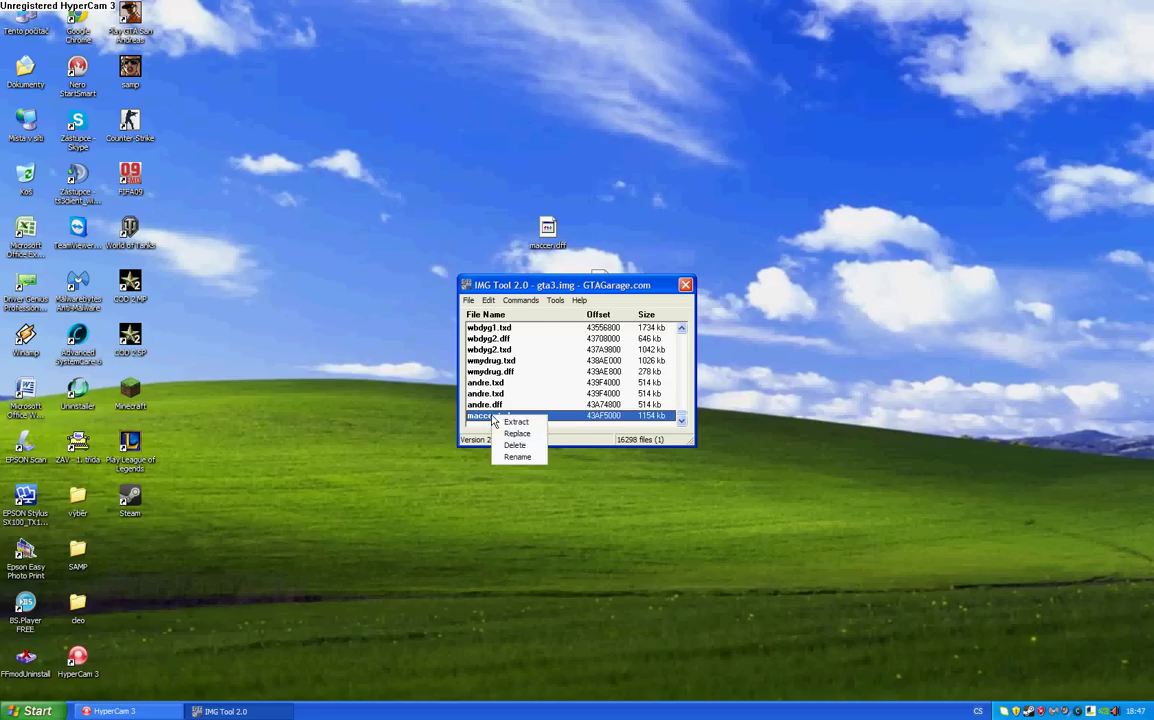
click(535, 445)
click(552, 387)
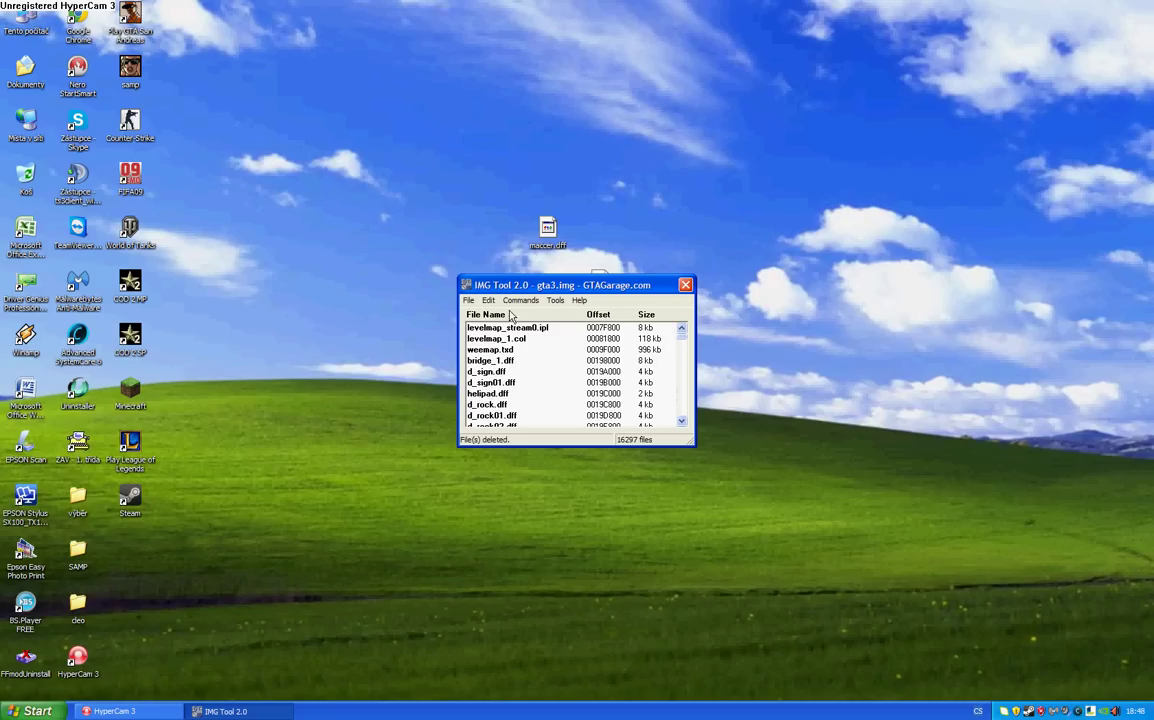
Find "maccer" in the gta3.img archive and delete the maccer.dff entry.
click(488, 300)
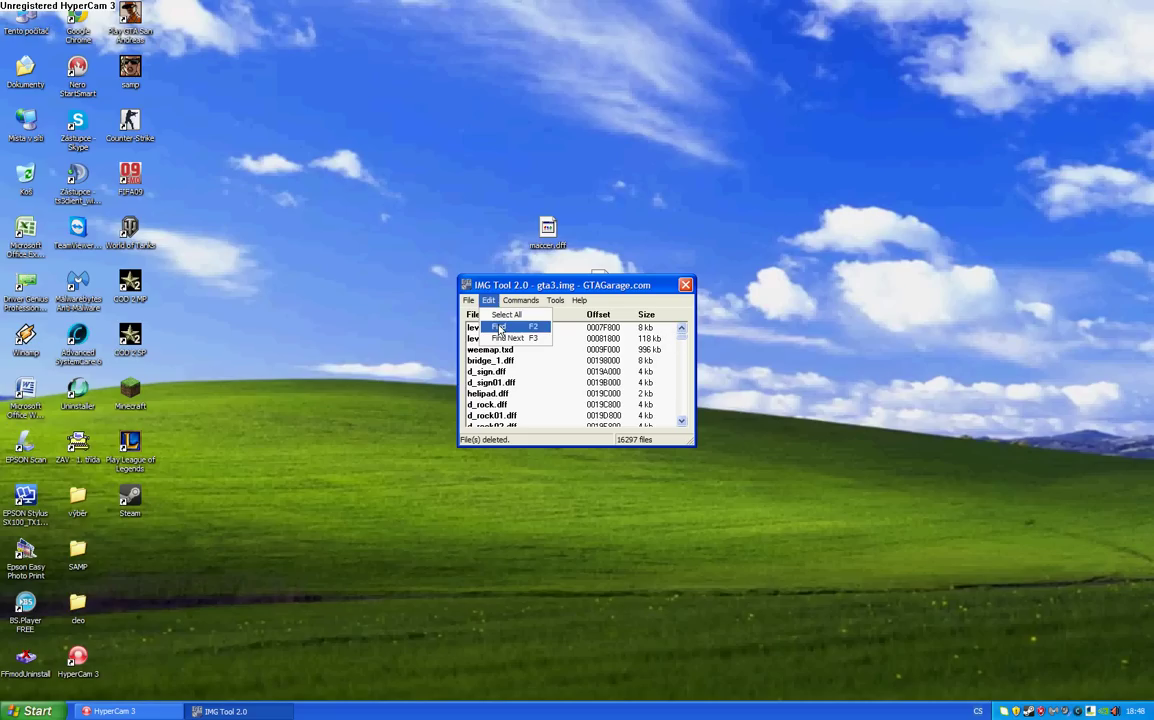
click(500, 329)
click(575, 246)
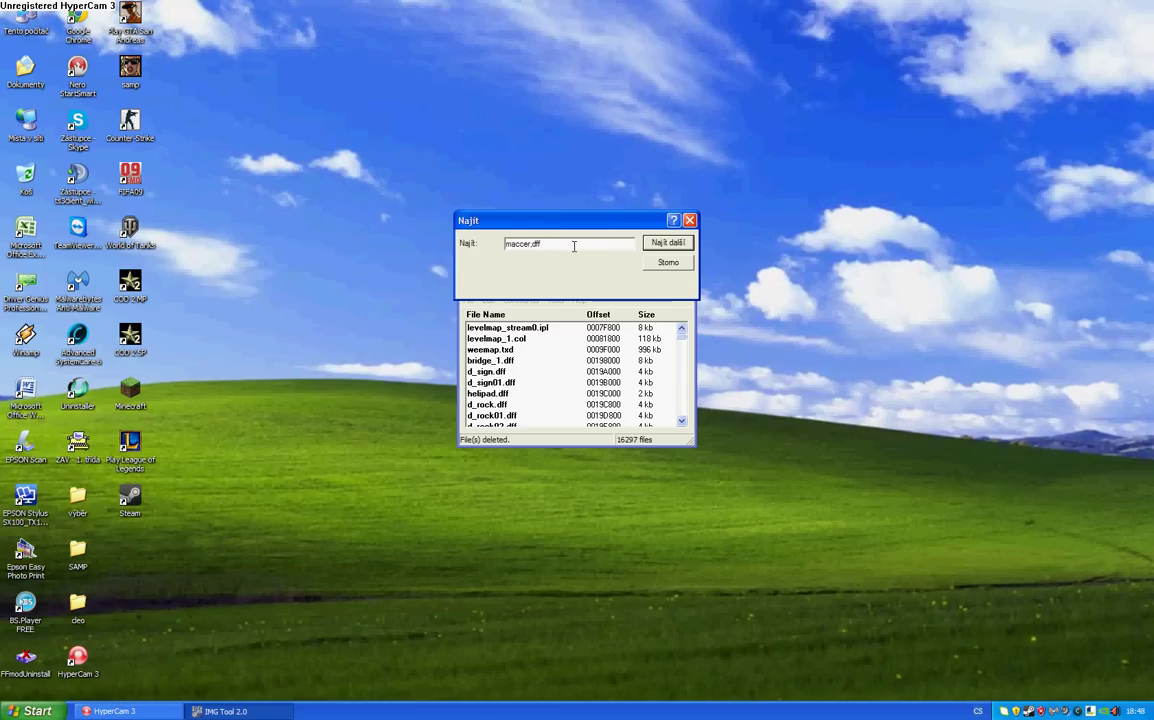
key(BackSpace)
key(BackSpace)
key(BackSpace)
key(BackSpace)
key(BackSpace)
key(BackSpace)
key(BackSpace)
text(ma)
click(676, 243)
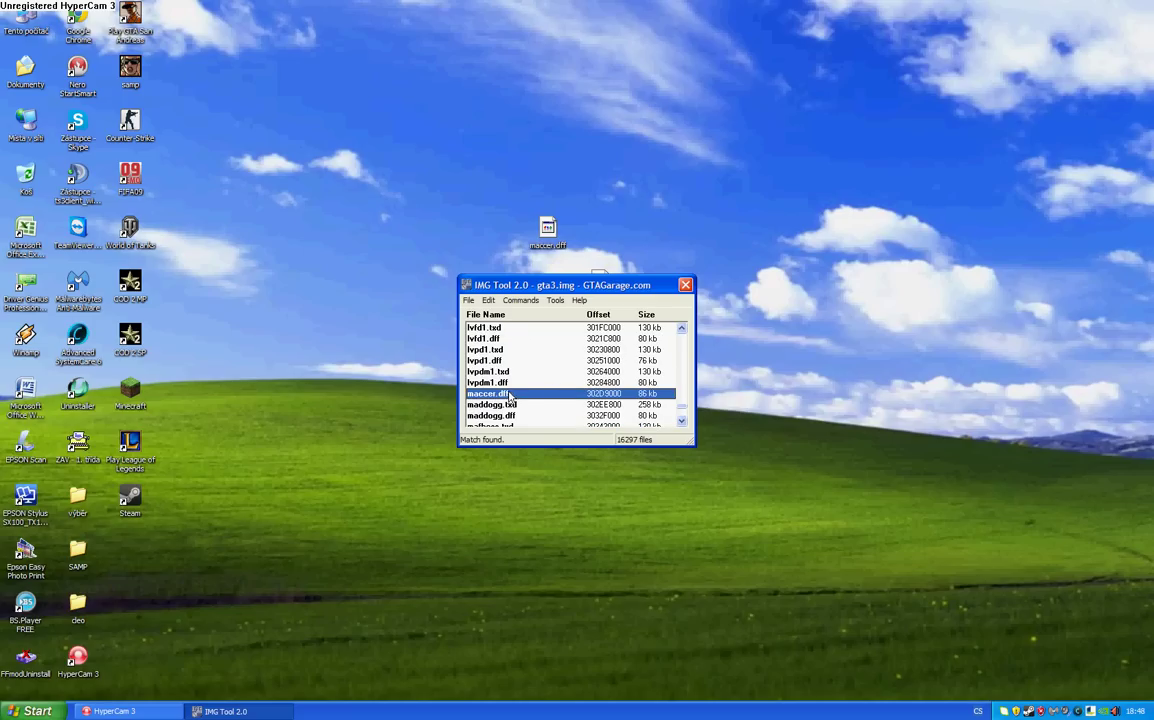
right_click(509, 398)
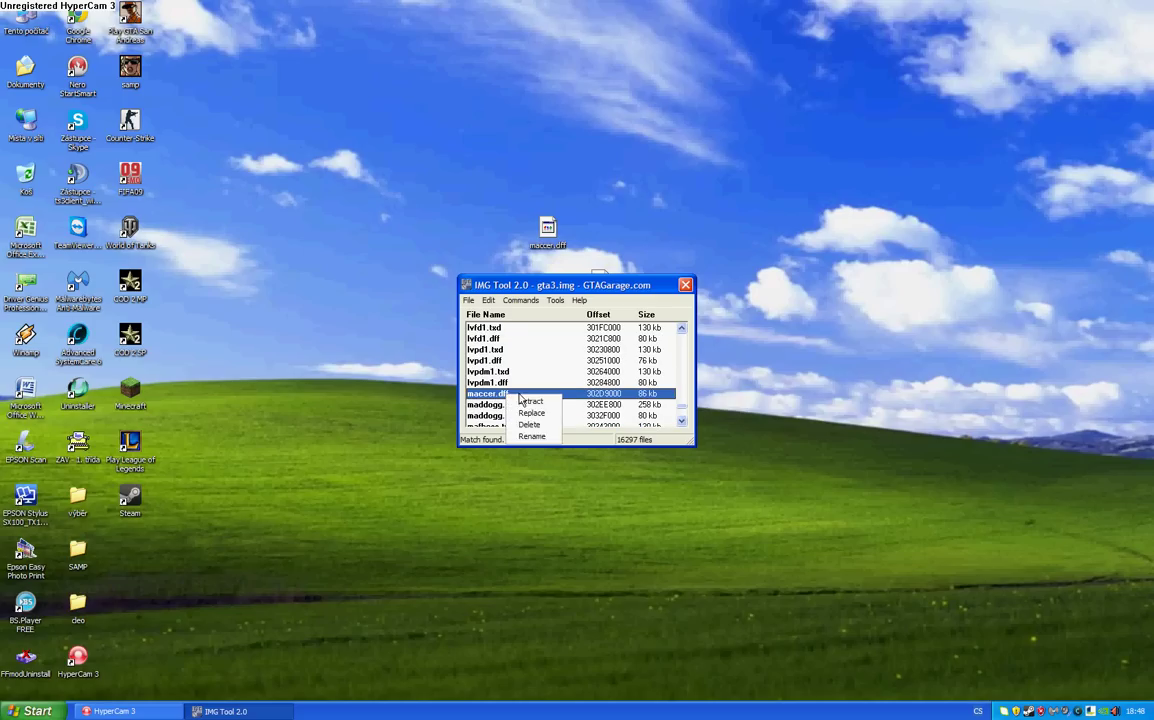
click(525, 426)
key(Return)
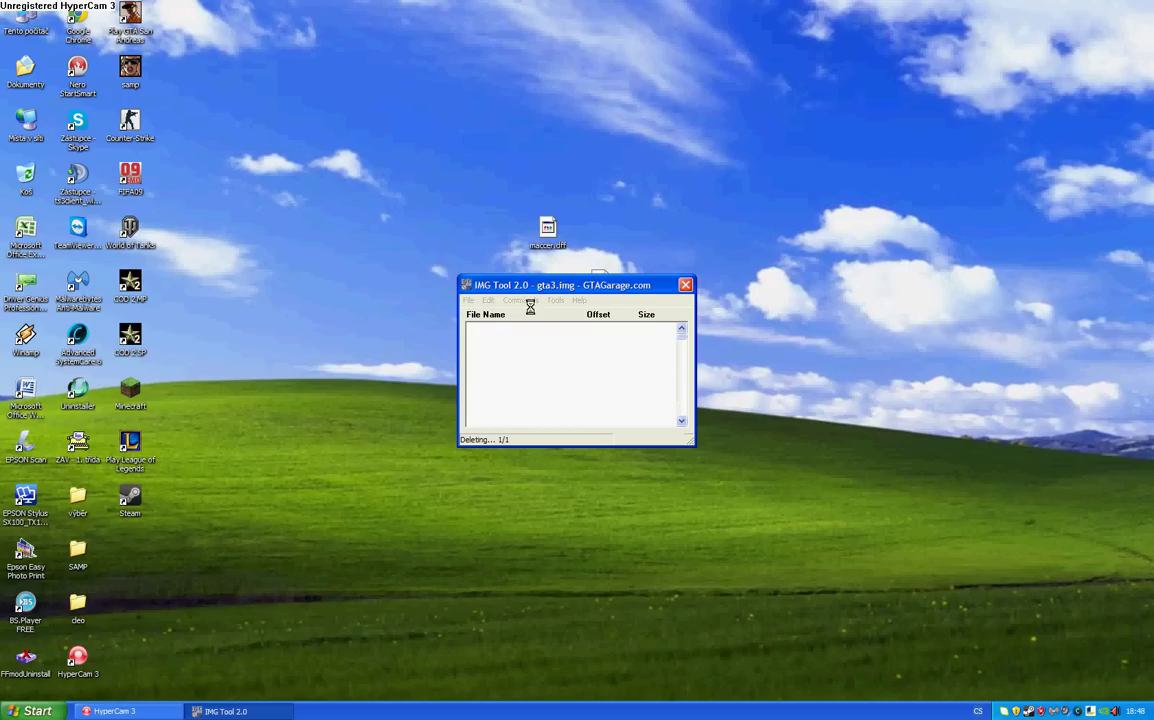
Add the new maccer.dff from the desktop to the gta3.img archive.
click(521, 300)
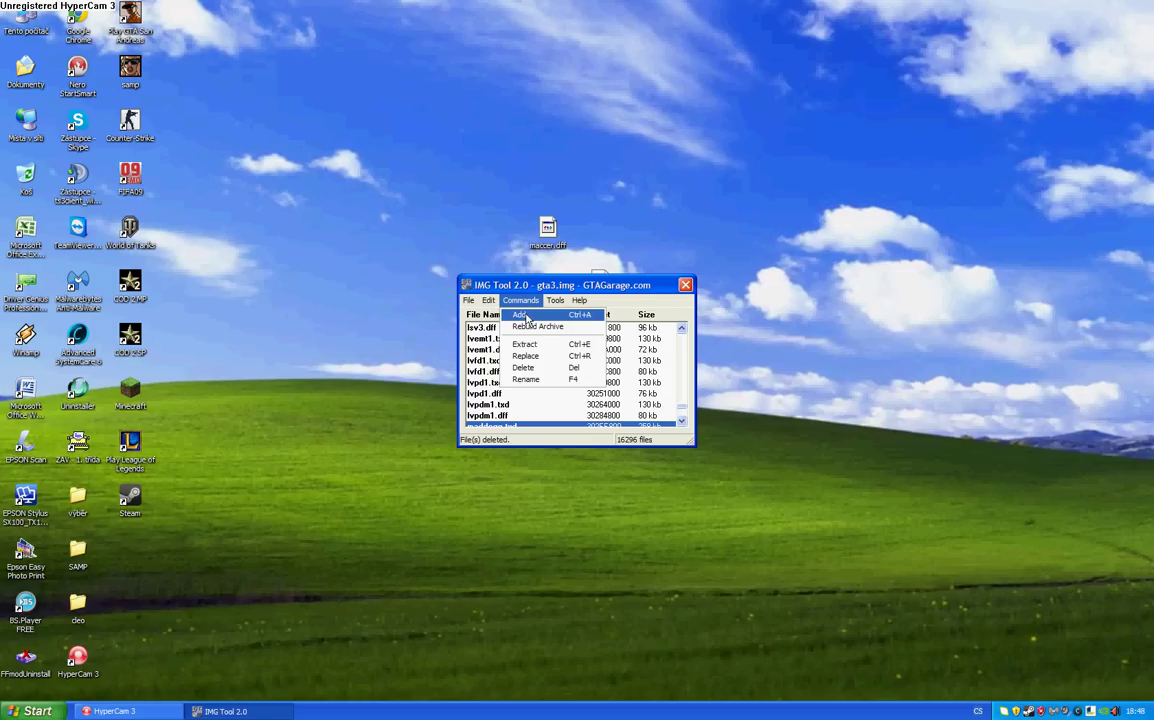
click(526, 318)
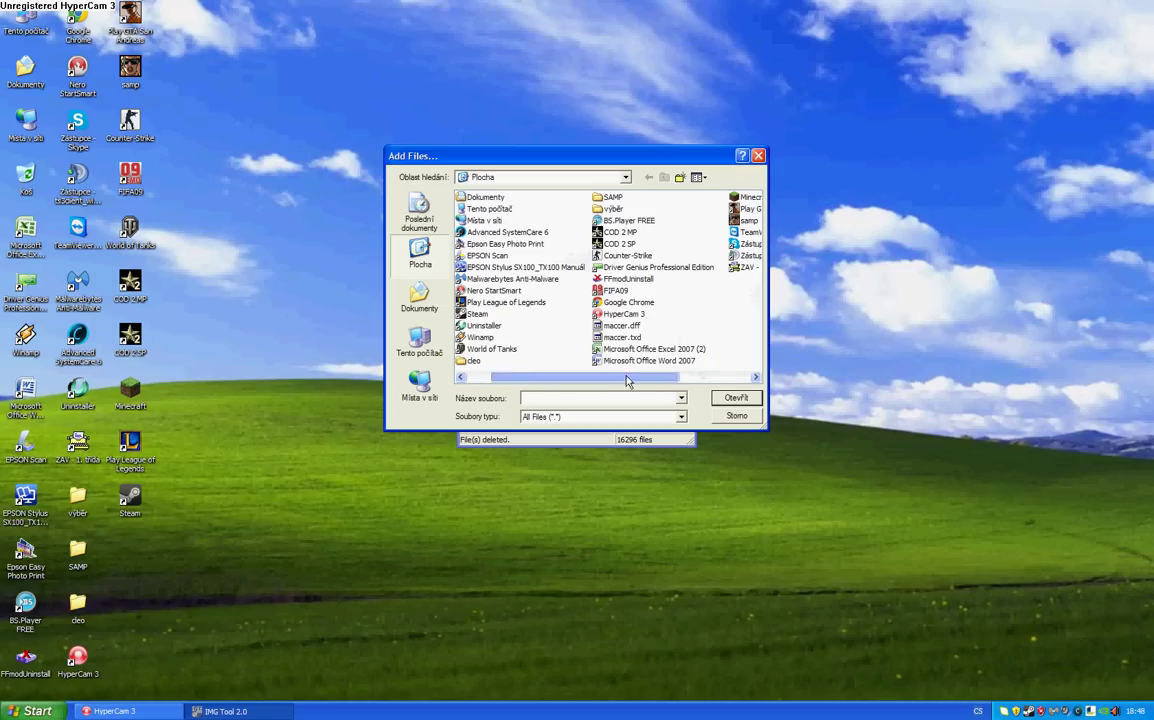
drag(627, 381, 596, 381)
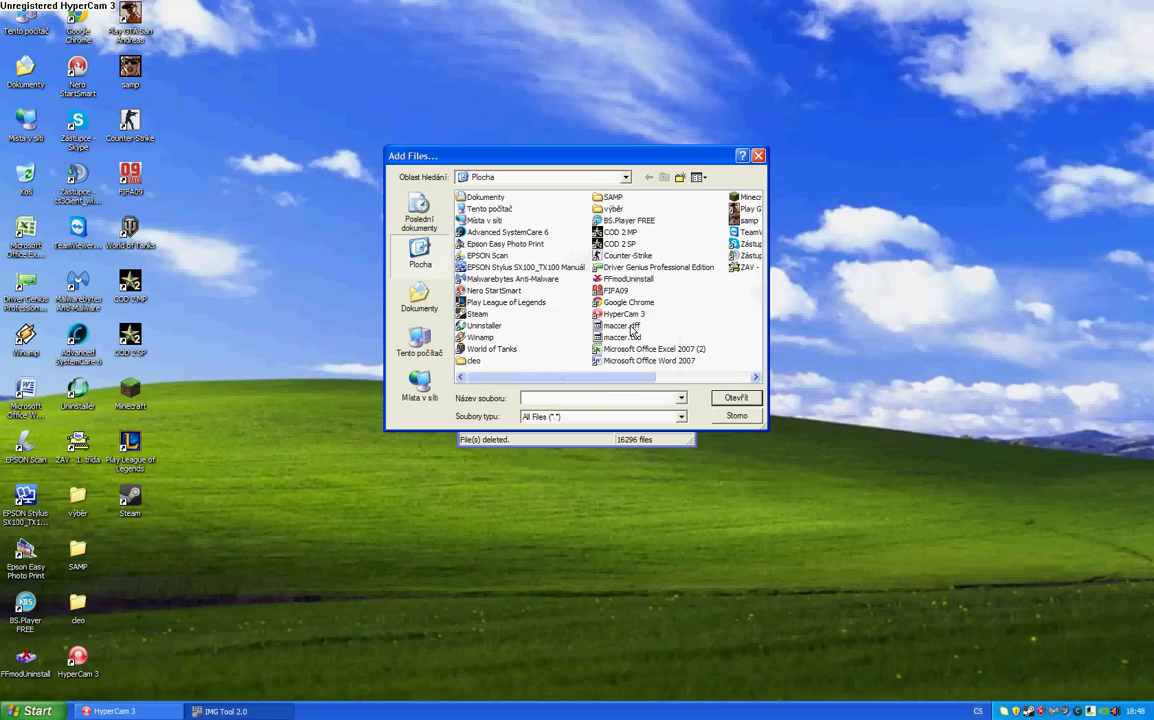
double_click(633, 328)
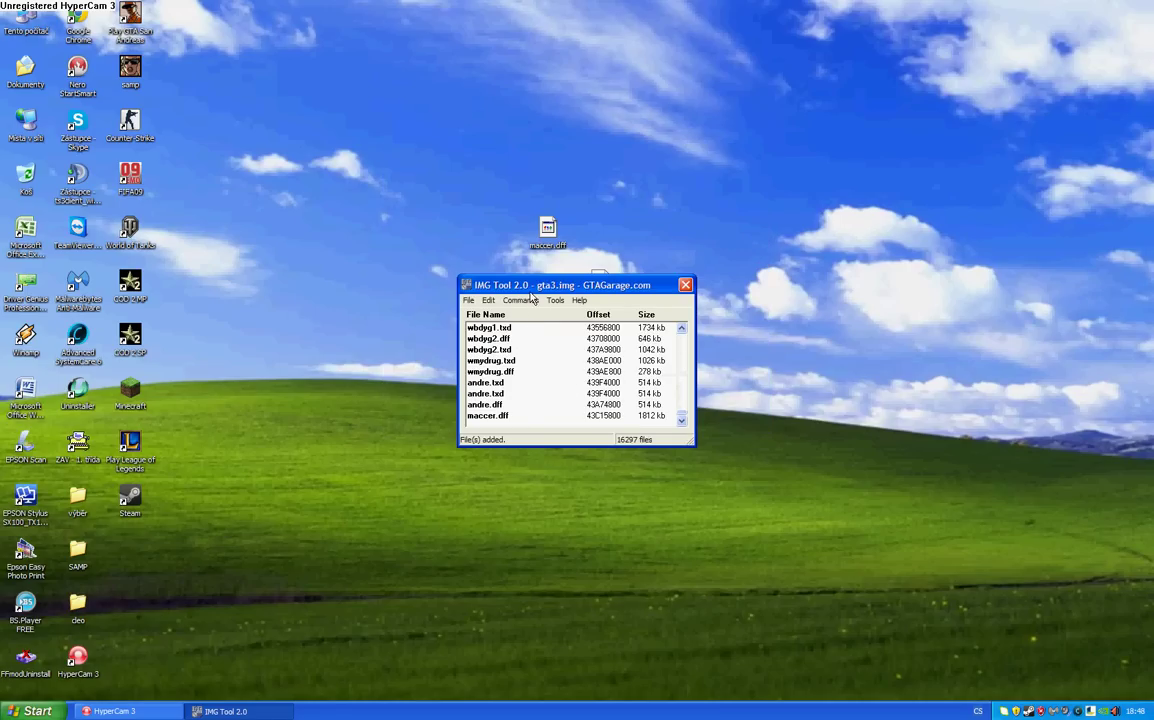
Search the gta3.img archive again for further maccer entries.
click(520, 301)
mouse_move(489, 302)
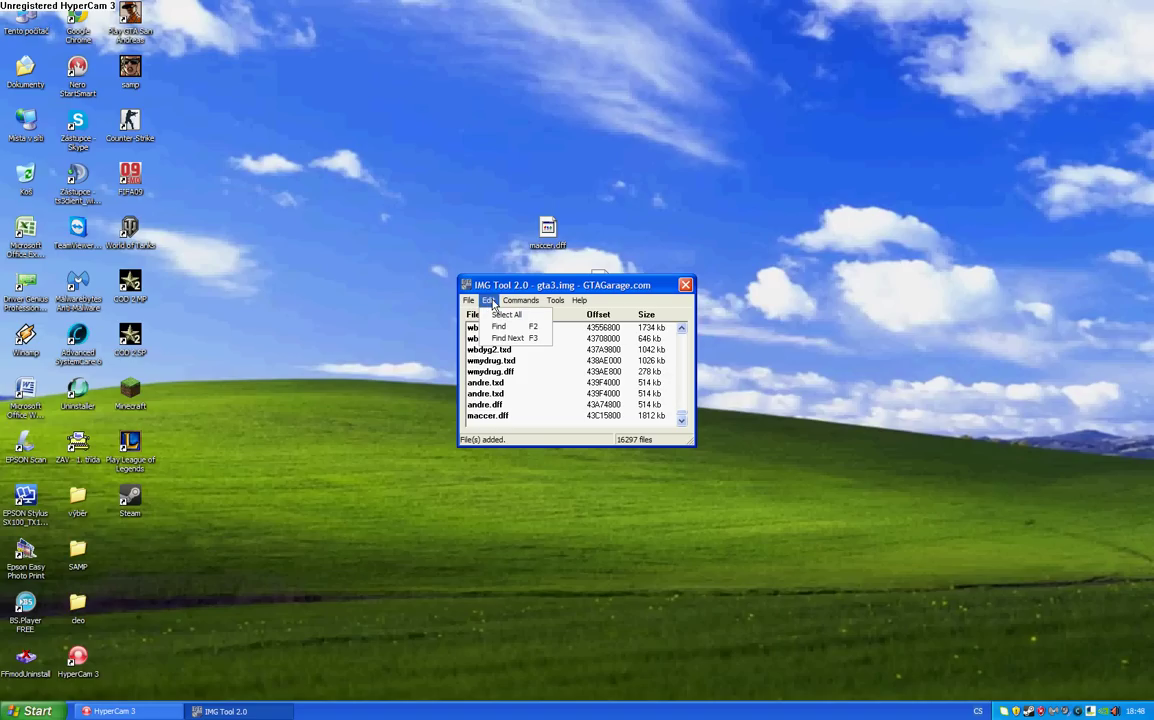
click(499, 326)
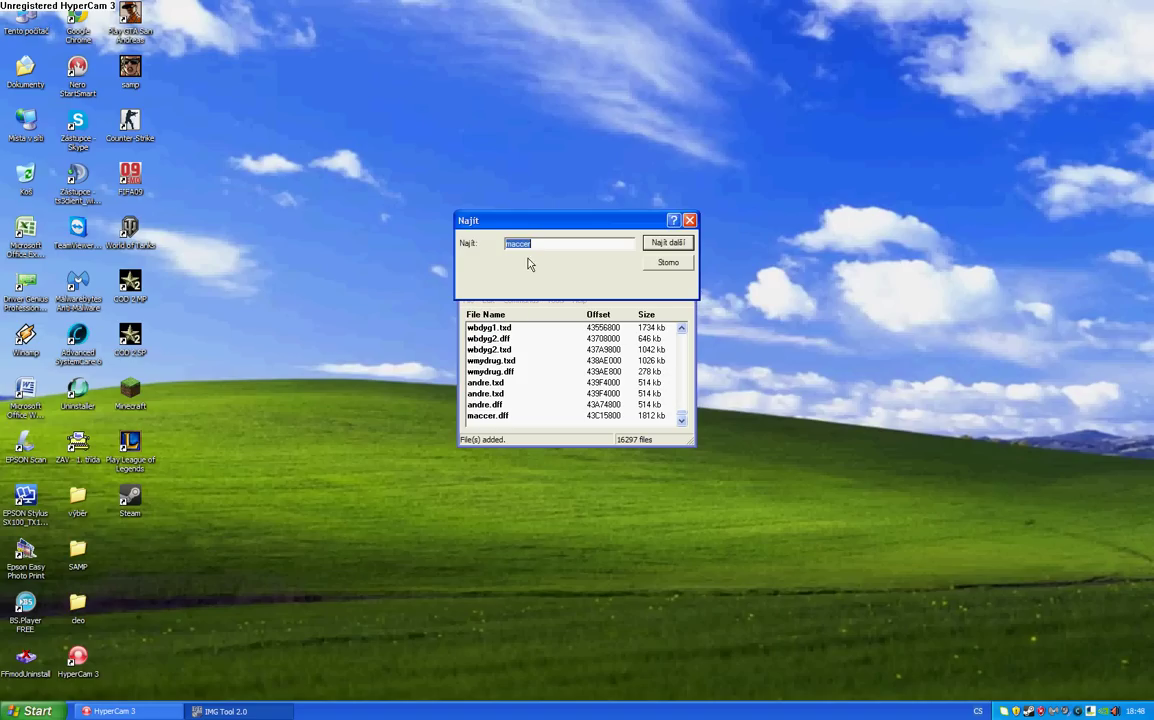
click(549, 246)
click(668, 243)
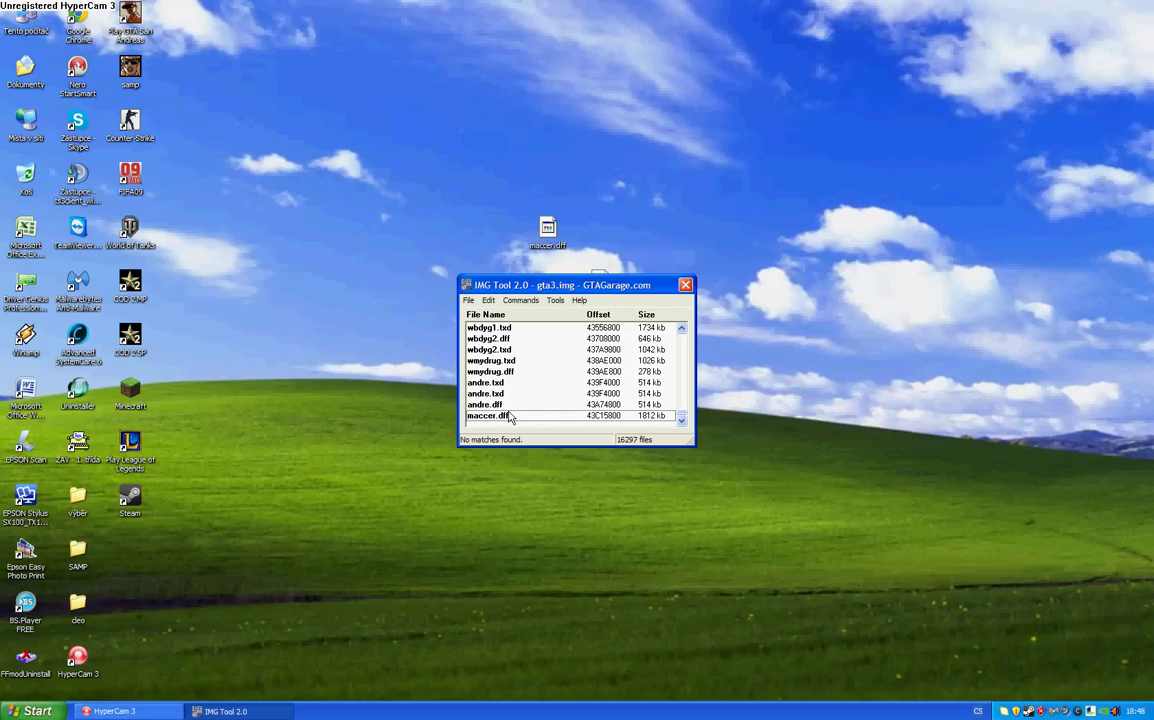
Add the new maccer.txd from the desktop to the gta3.img archive.
click(530, 305)
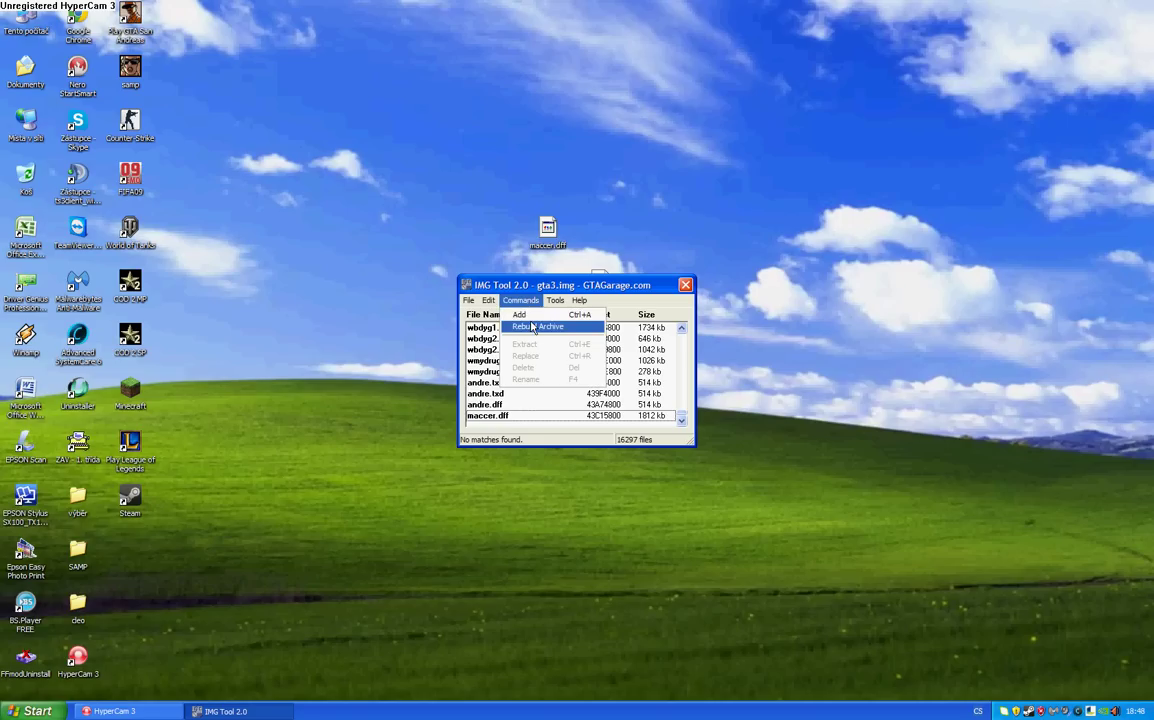
click(533, 323)
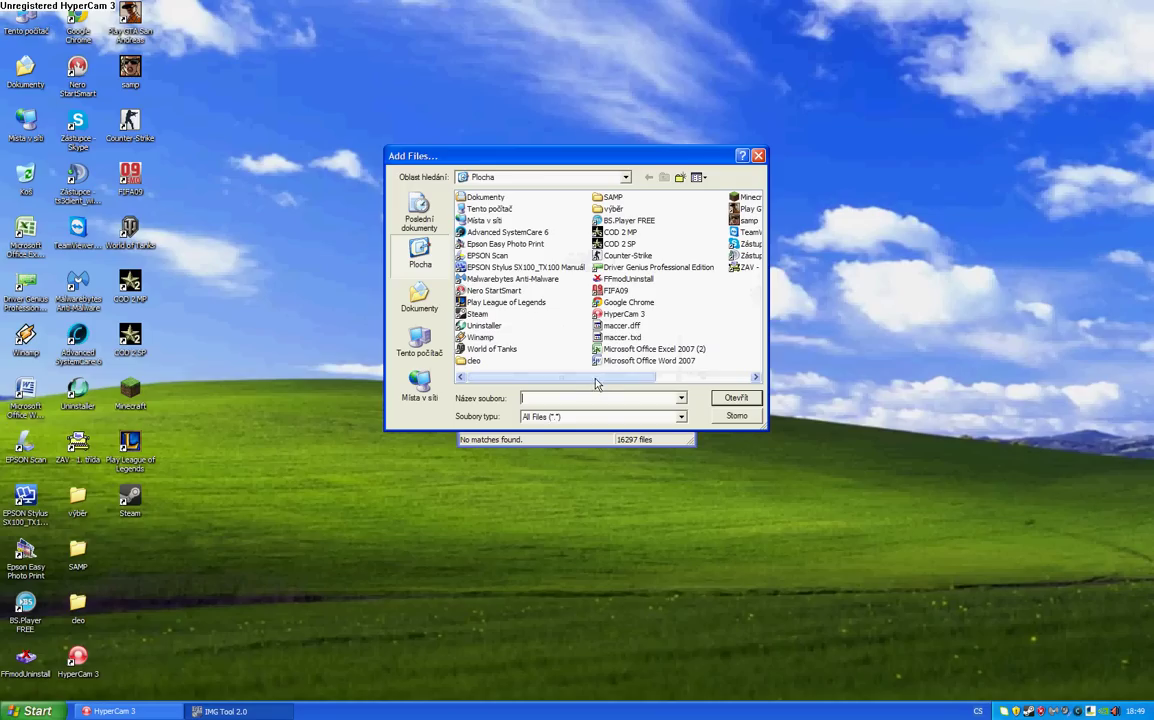
click(695, 376)
drag(693, 376, 596, 376)
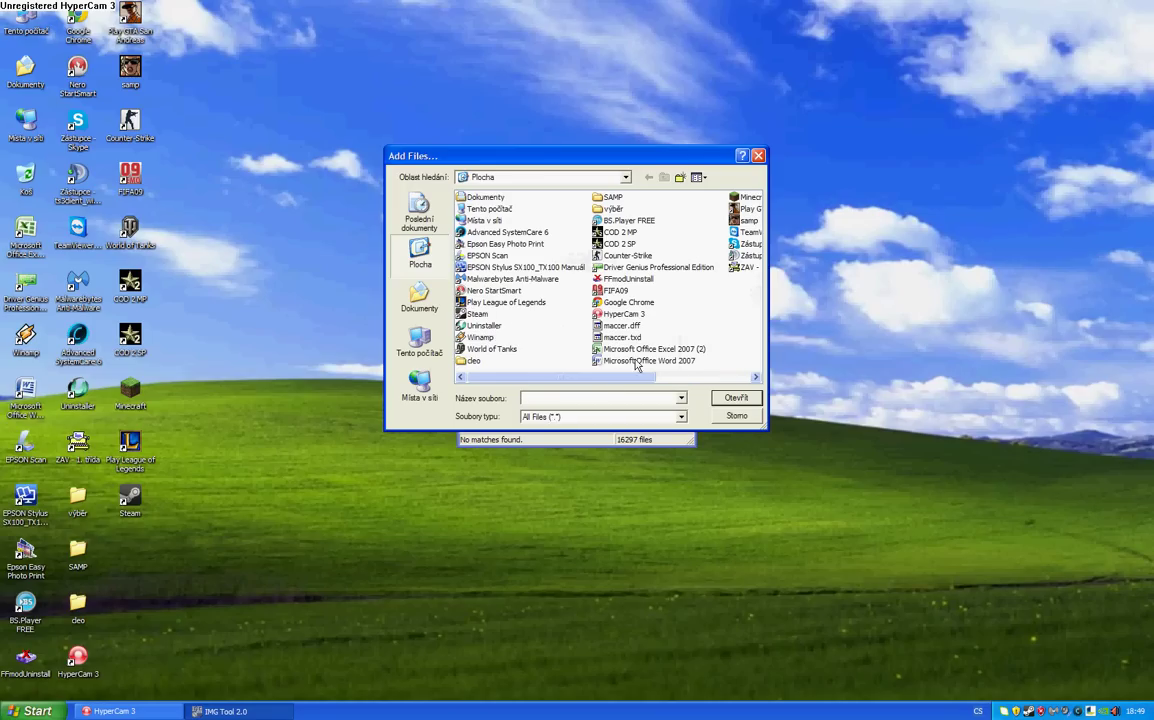
double_click(562, 312)
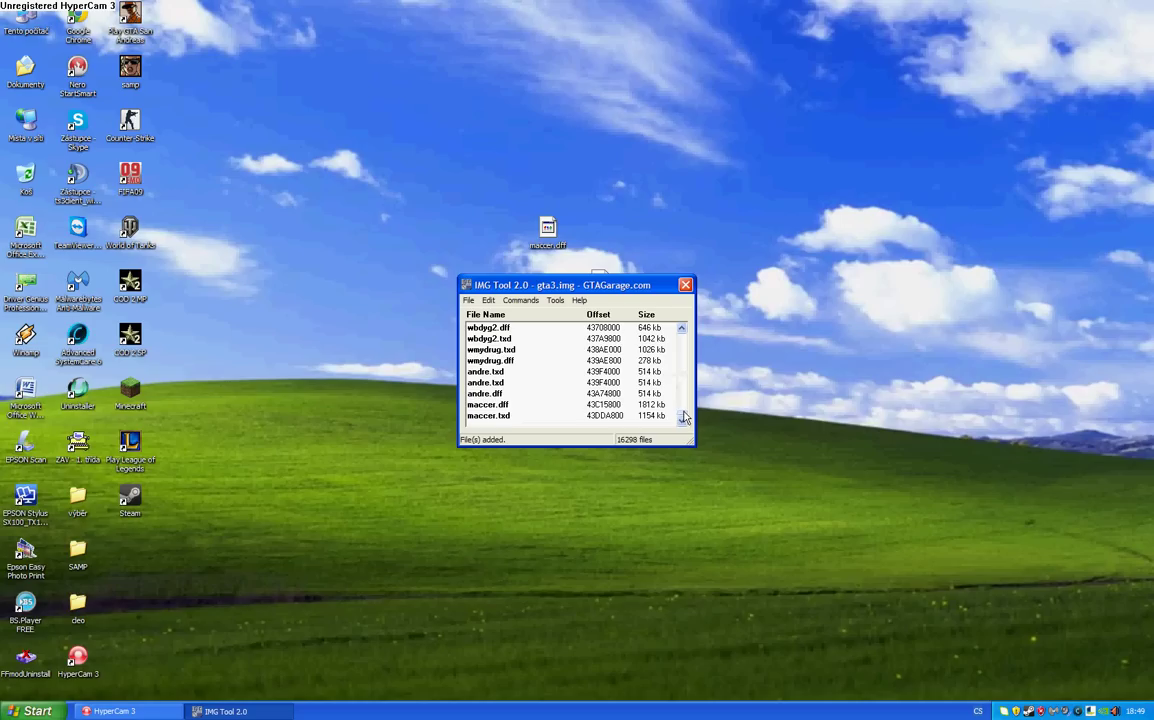
Select the added maccer.dff and maccer.txd entries in the archive list and close IMG Tool.
click(503, 416)
shift+click(498, 405)
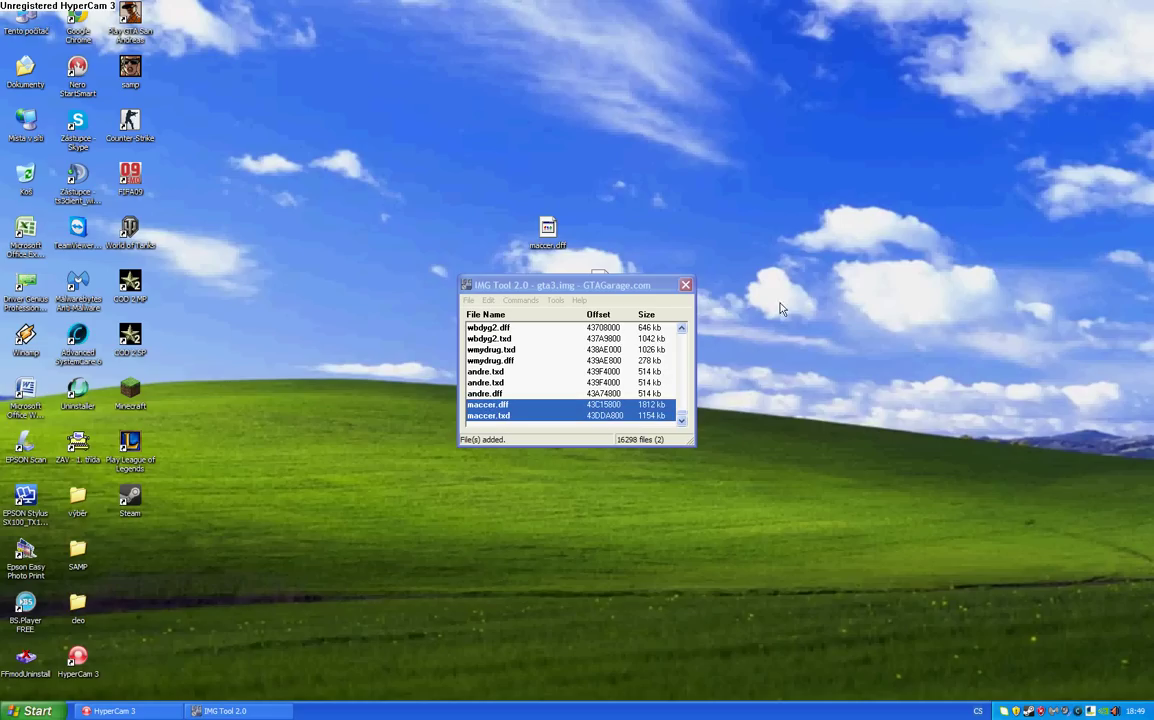
click(685, 285)
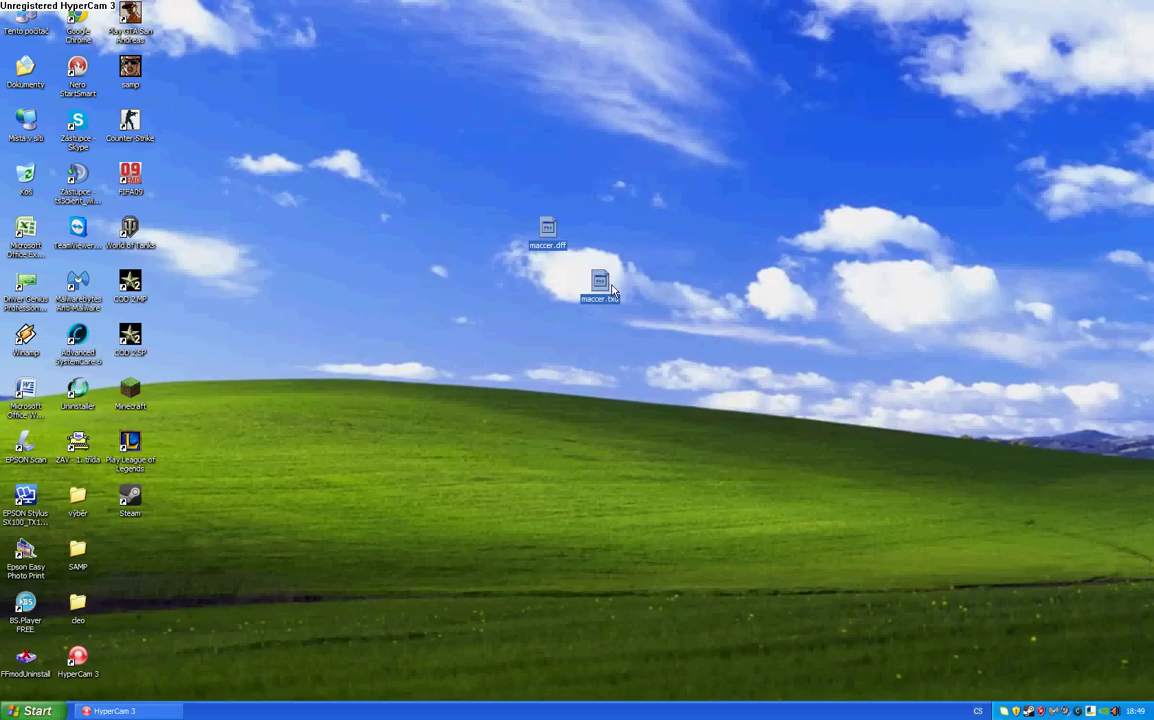
Delete maccer.dff and maccer.txd from the desktop and empty the Recycle Bin.
drag(612, 290, 25, 172)
double_click(25, 172)
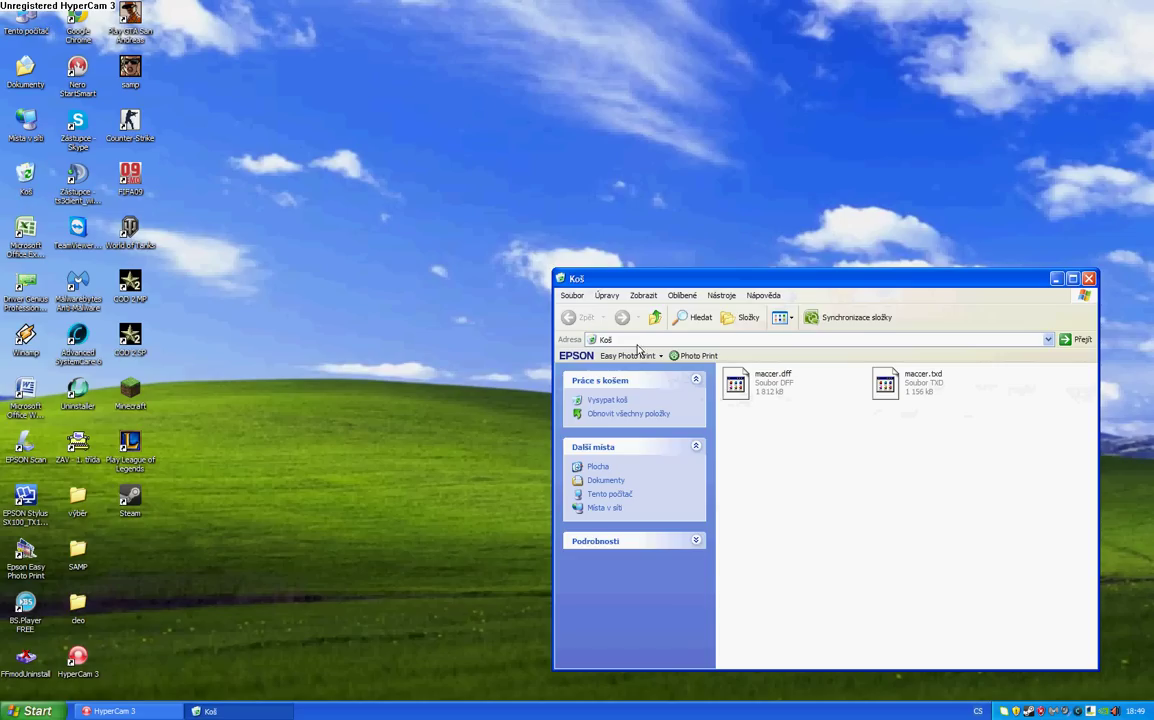
click(612, 400)
click(621, 381)
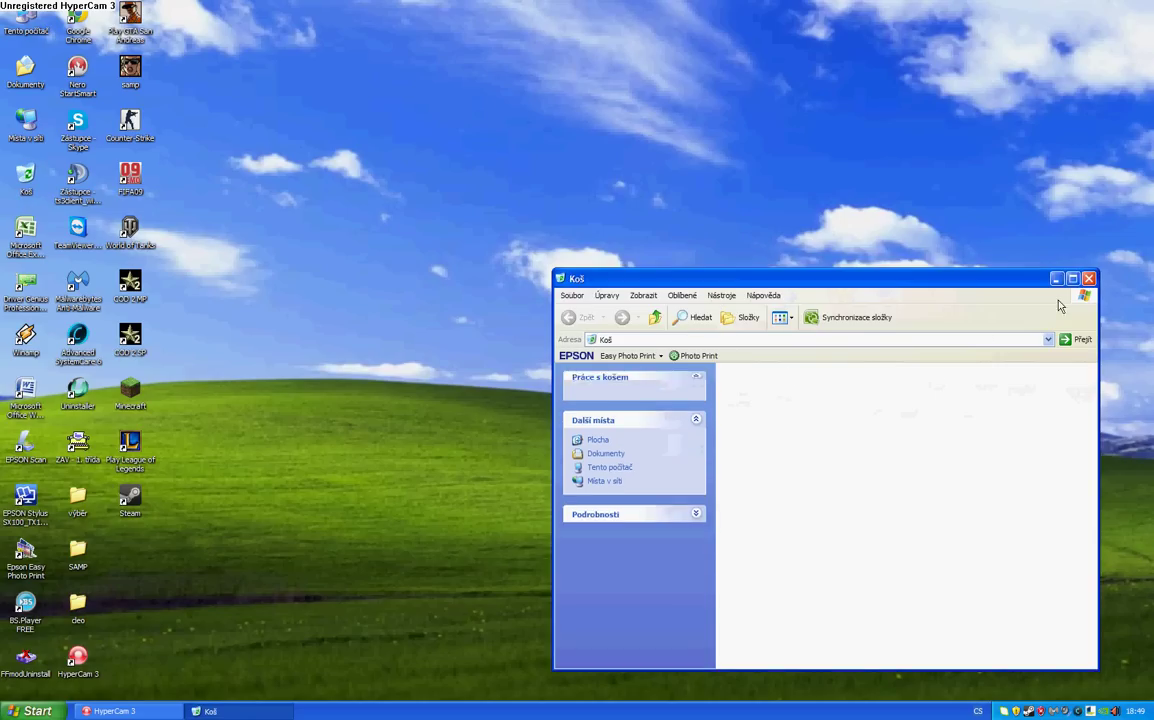
click(1089, 278)
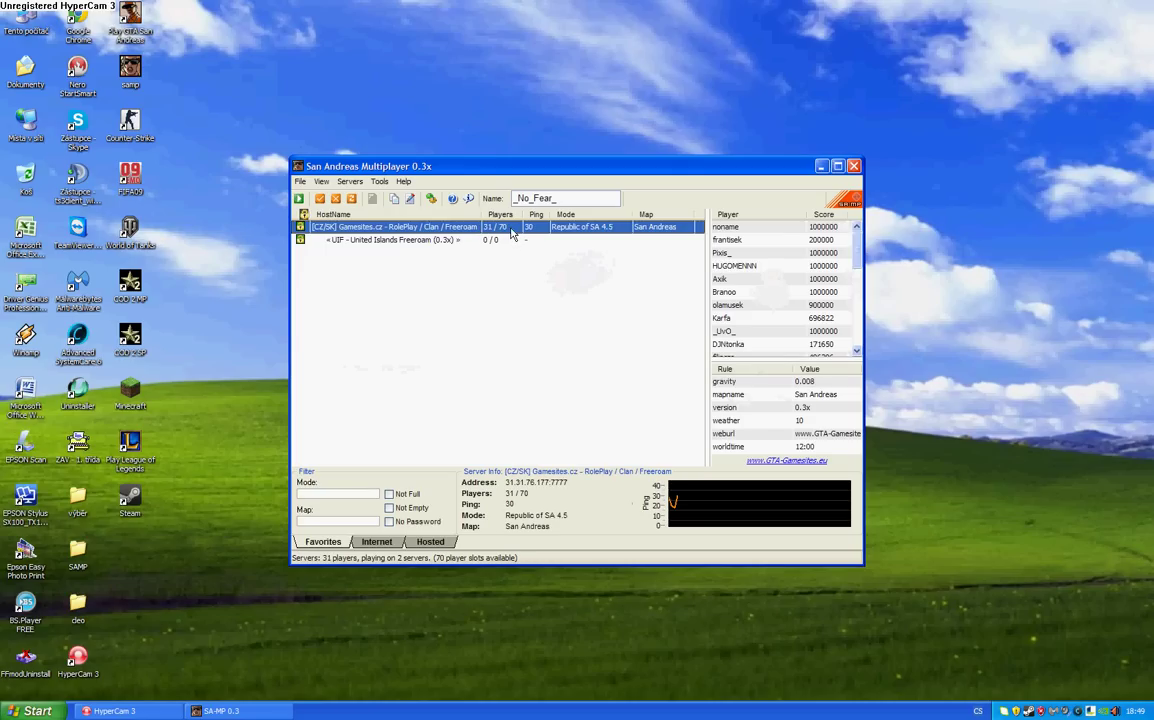
Restart the San Andreas Multiplayer client and connect to the "UIF - United Islands Freeroam (0.3x)" server from the favorites.
click(854, 166)
double_click(130, 68)
click(537, 241)
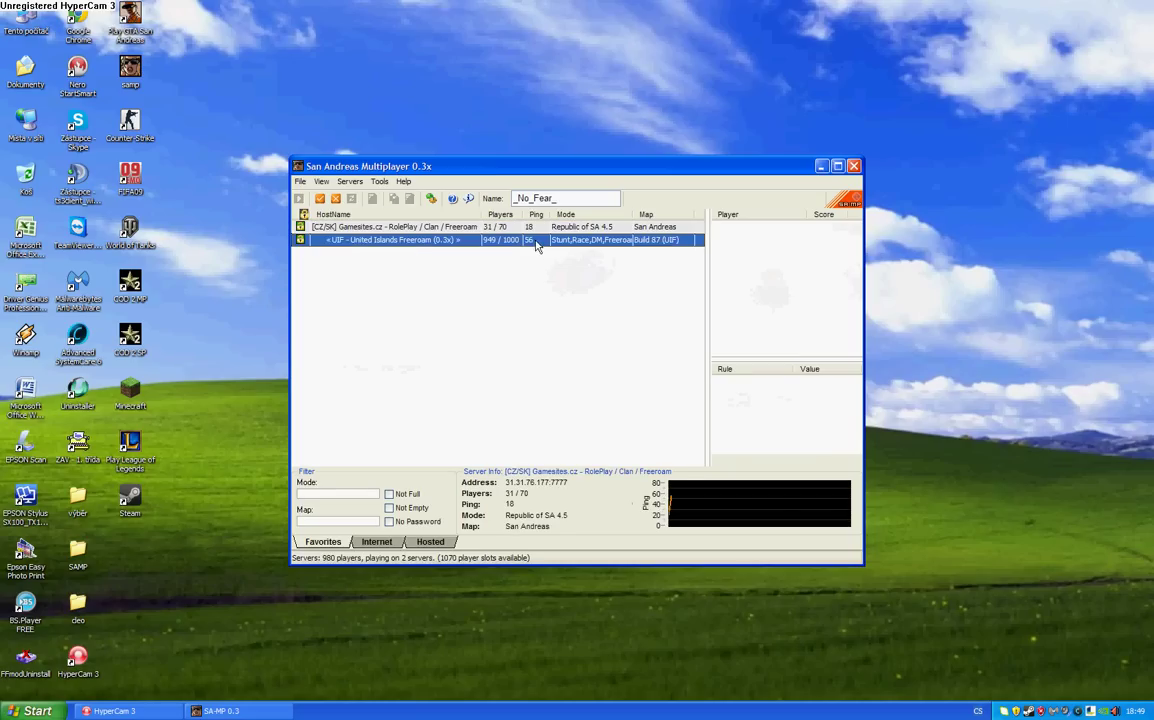
double_click(537, 243)
click(514, 433)
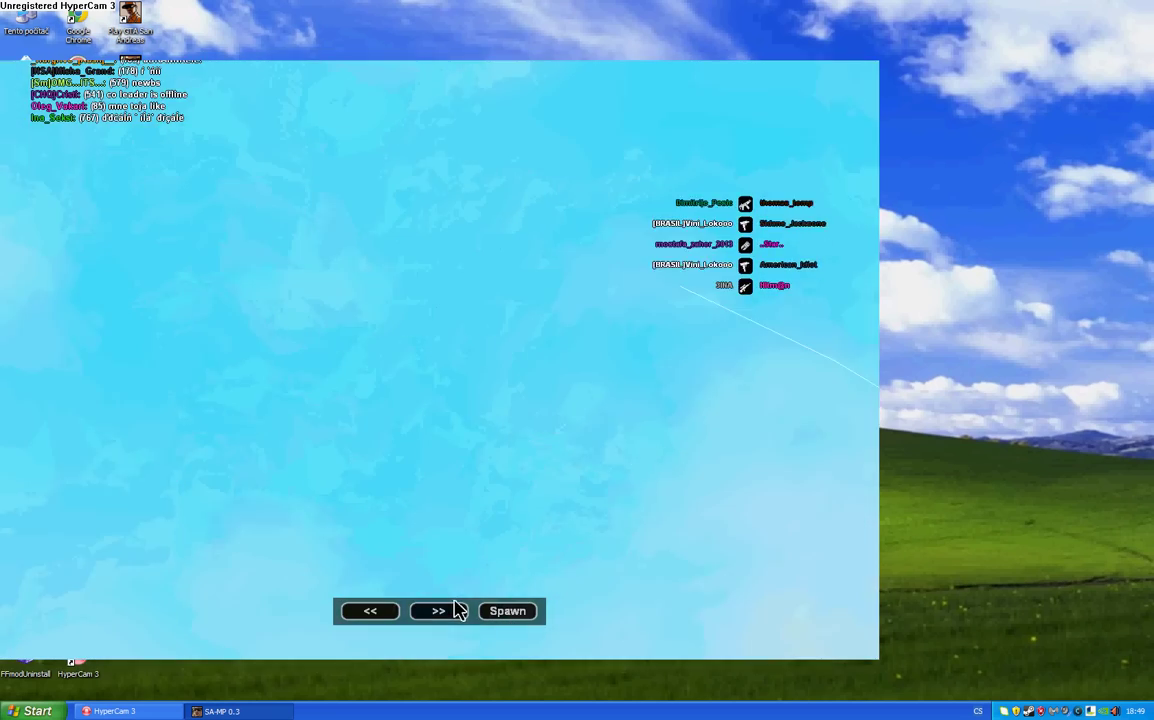
Cycle forward through the character selection to the custom skin with the green cap and checked shirt.
click(440, 611)
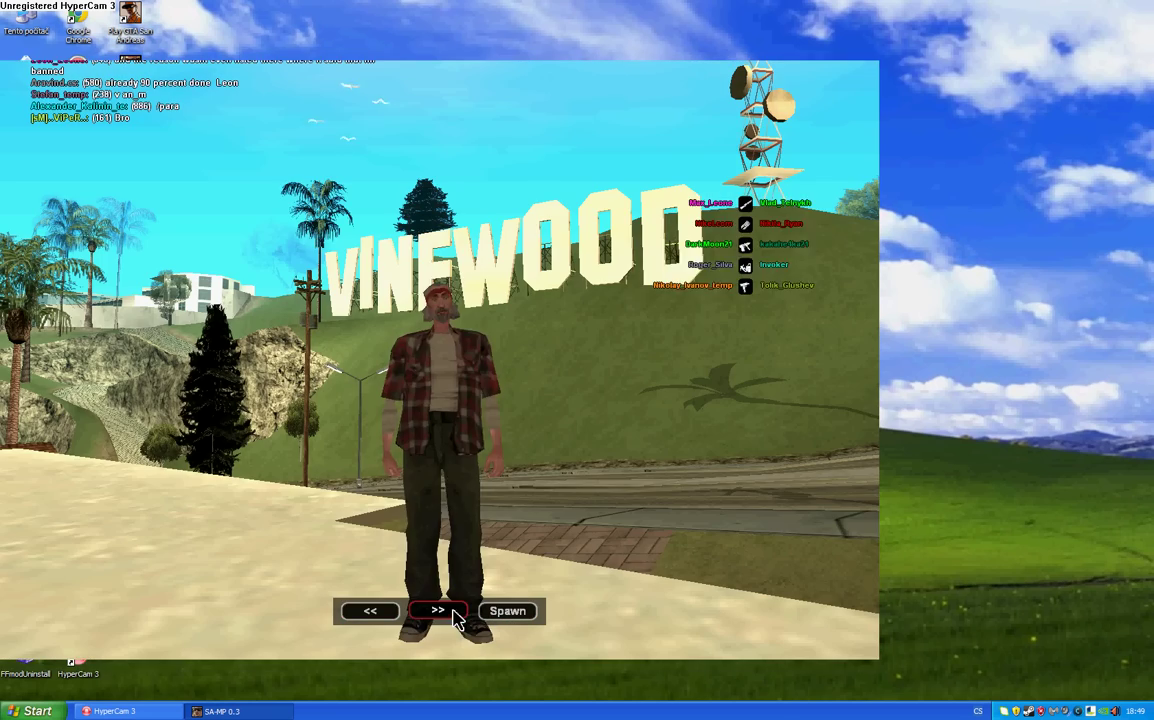
click(442, 613)
click(438, 614)
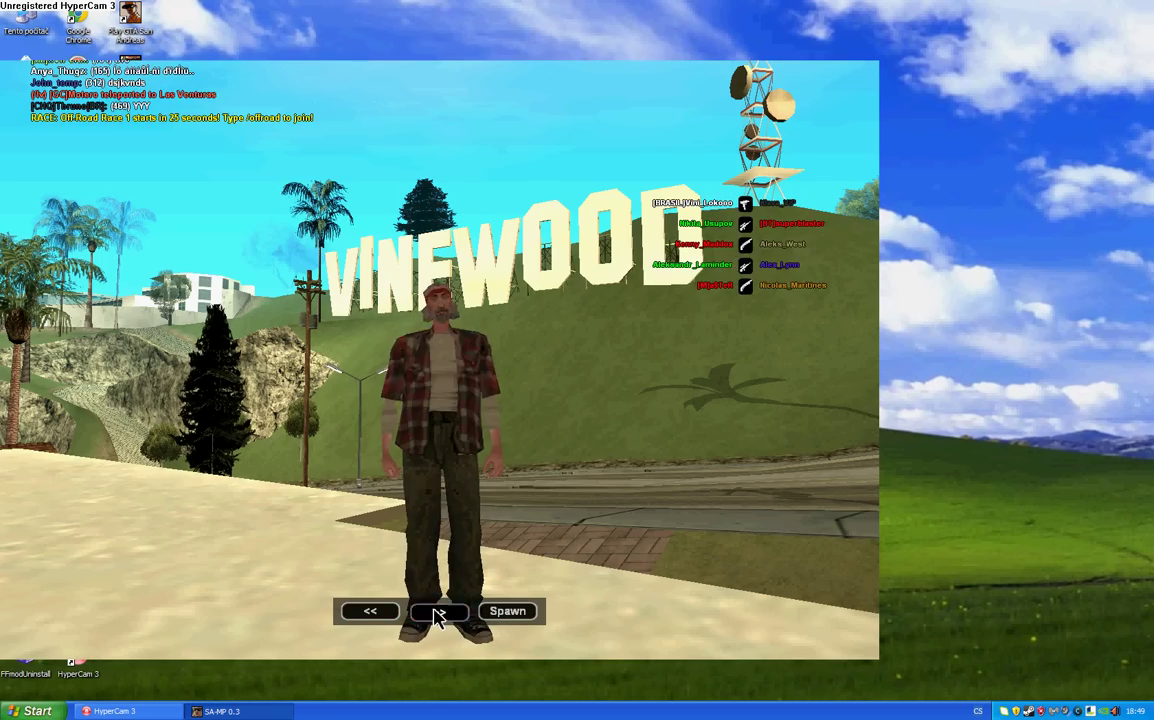
click(438, 612)
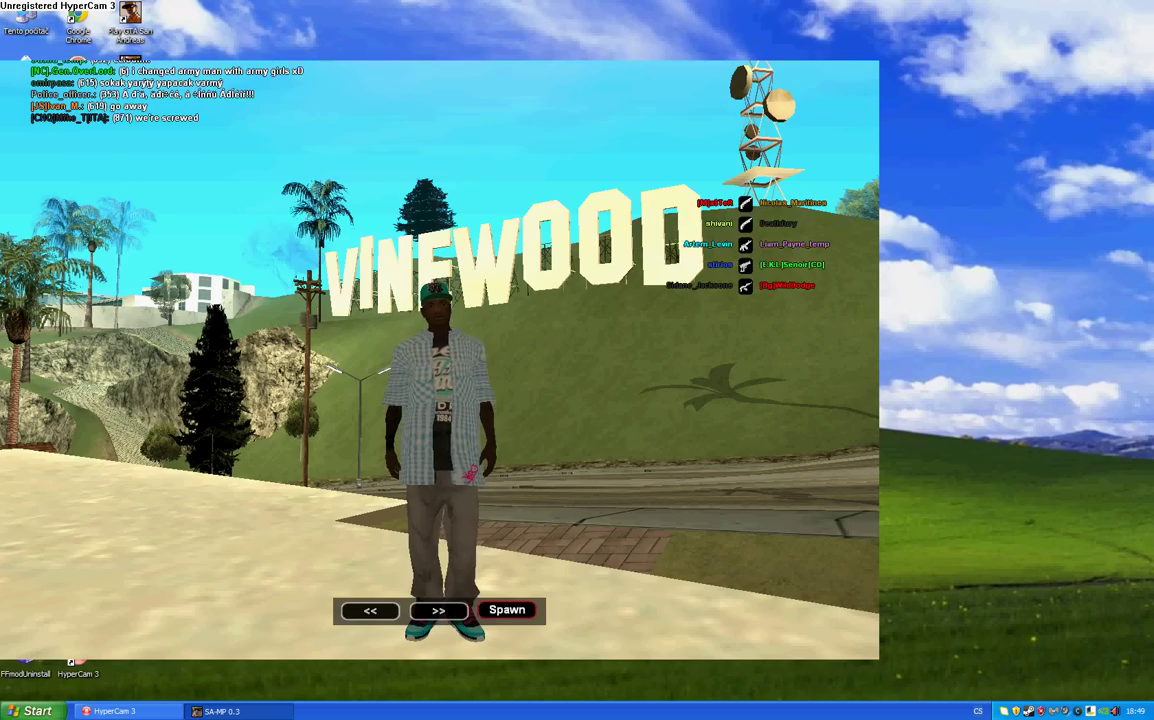
Spawn with the custom skin and run across the field to check how it looks in the game.
click(507, 610)
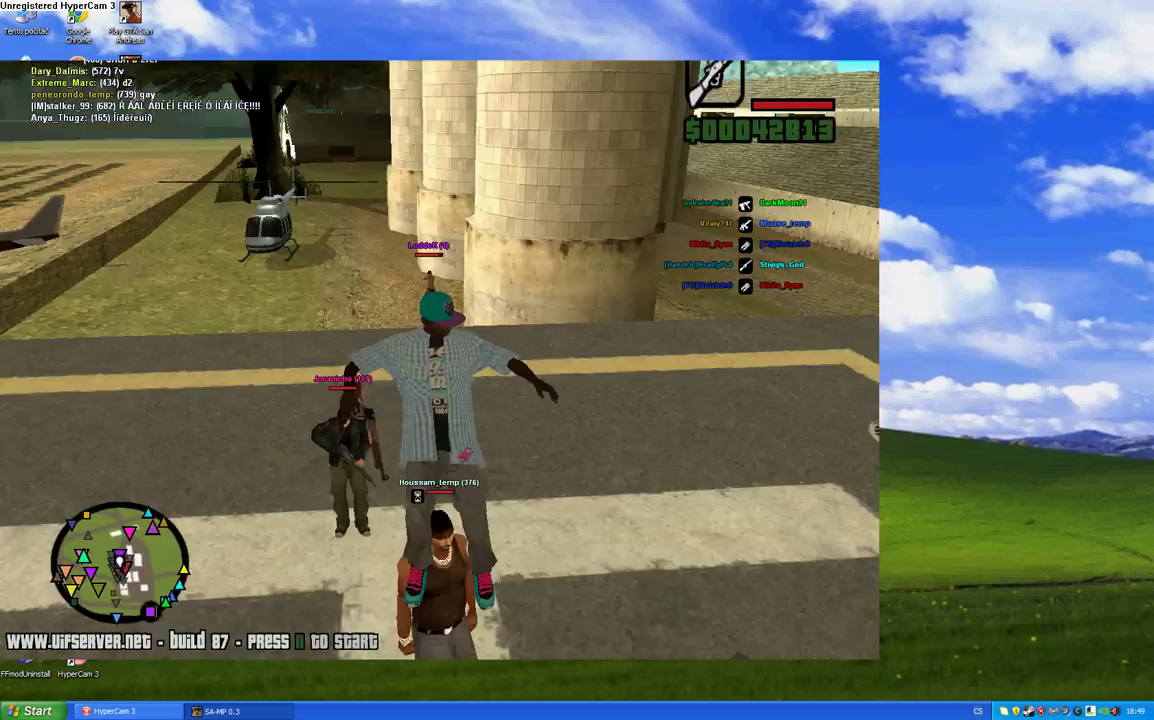
key(w)
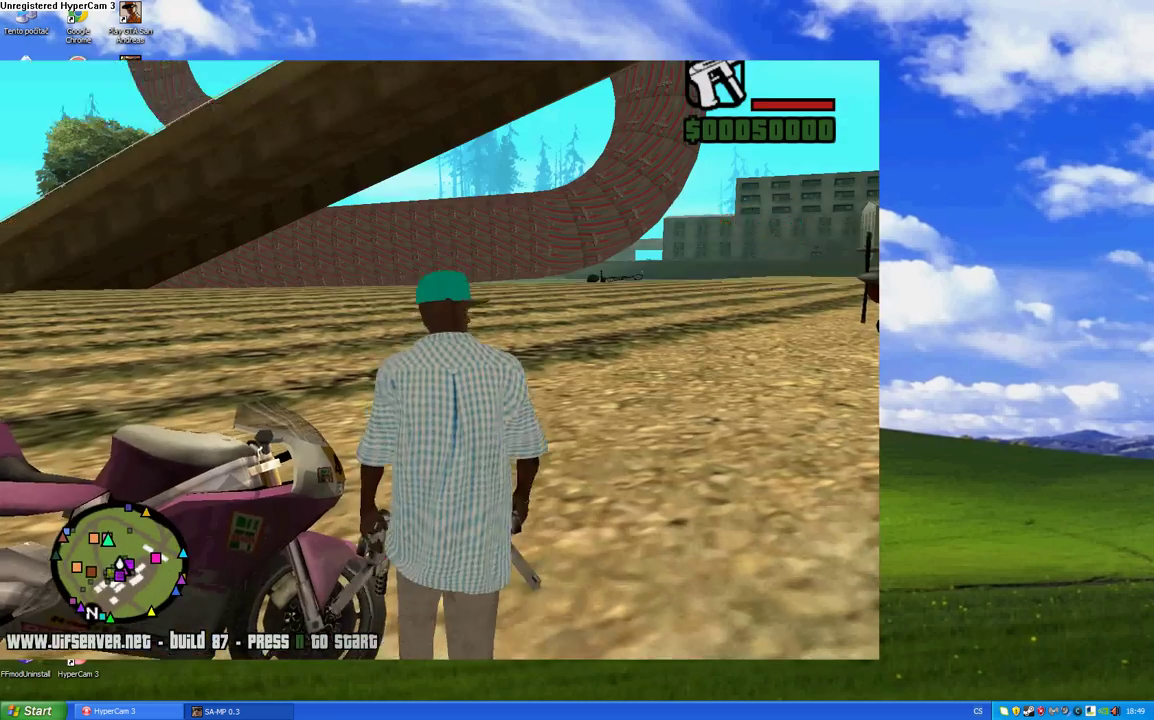
key(w)
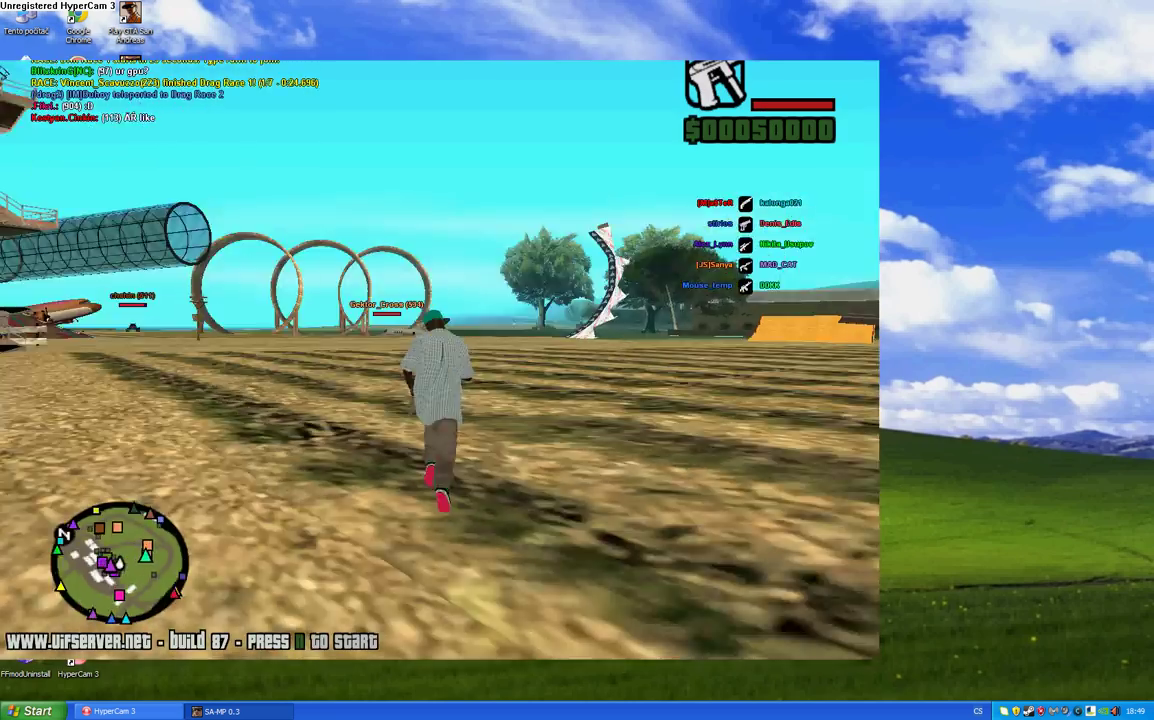